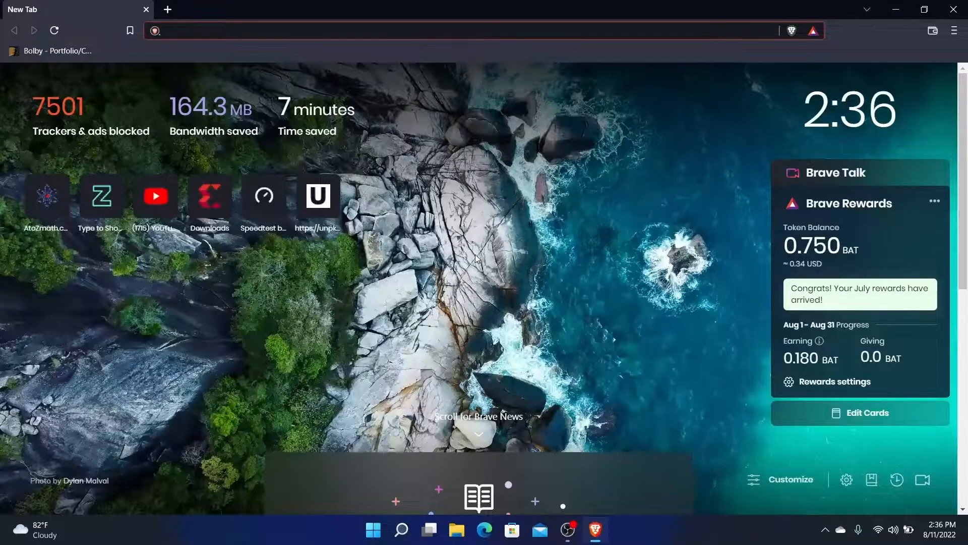
Run a Brave search for 'virtualbox download', picked from the 'virtual' suggestions
{"action": "type", "text": "virtu"}
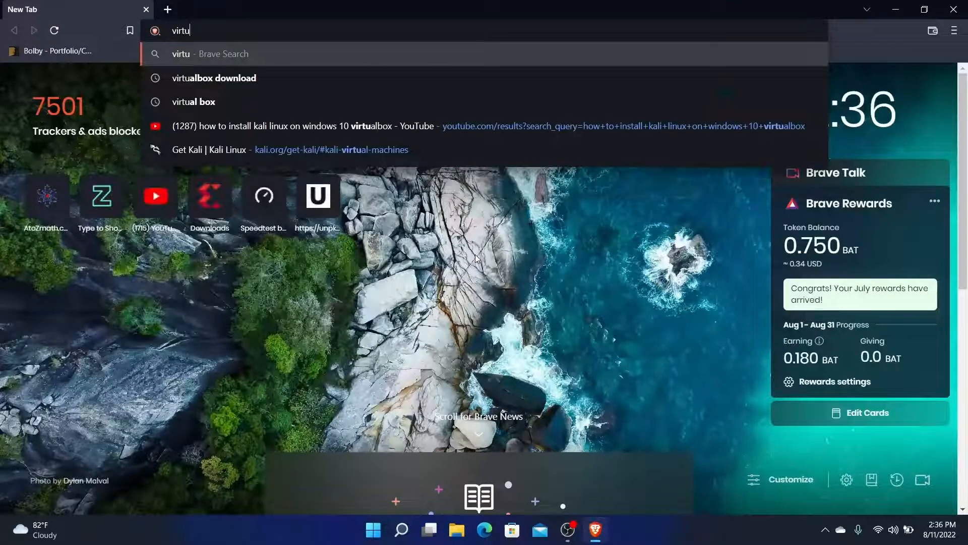
{"action": "type", "text": "al"}
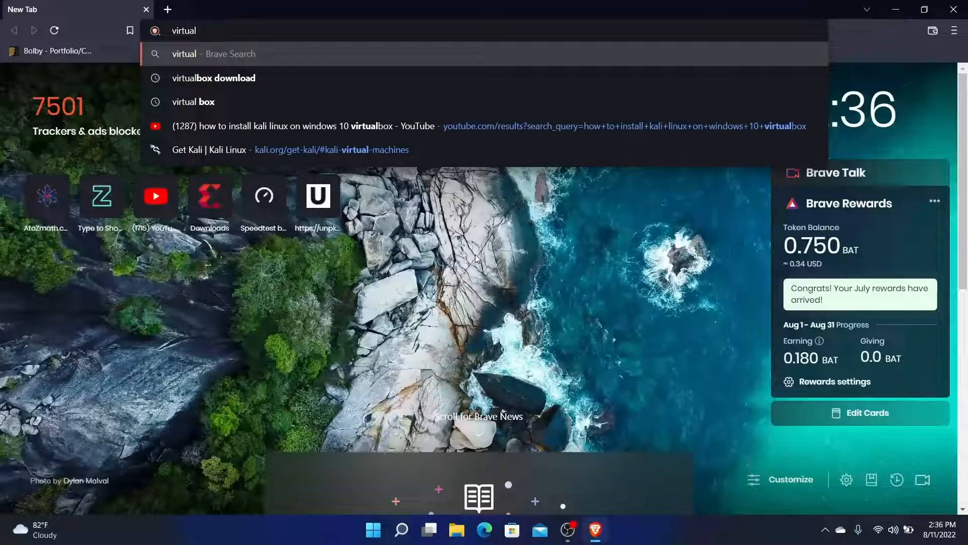
{"action": "key", "text": "Down"}
{"action": "key", "text": "Return"}
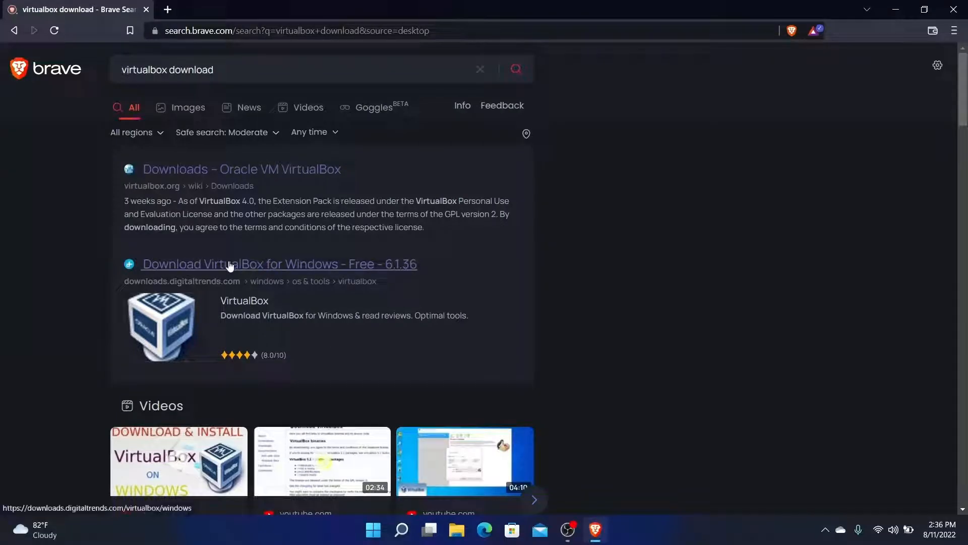
Start the VirtualBox 6.1.36 for Windows download from the Digital Trends result
{"action": "left_click", "coordinate": [229, 264]}
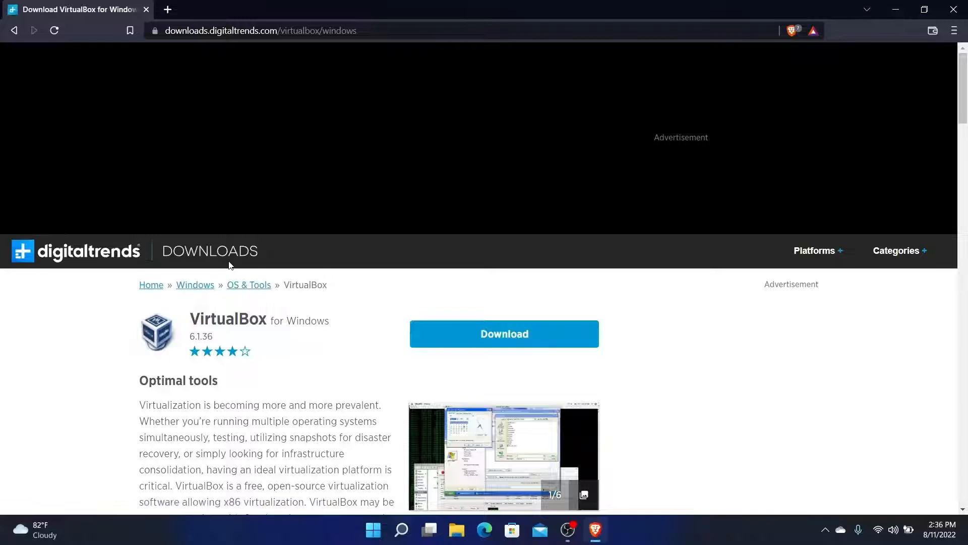
{"action": "scroll", "coordinate": [313, 369], "scroll_direction": "down", "scroll_amount": 3}
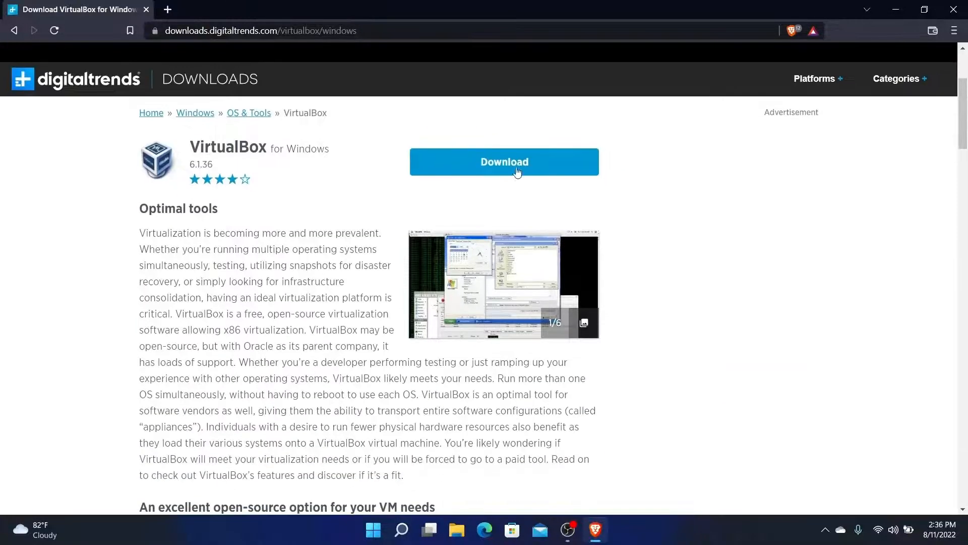
{"action": "left_click", "coordinate": [517, 171]}
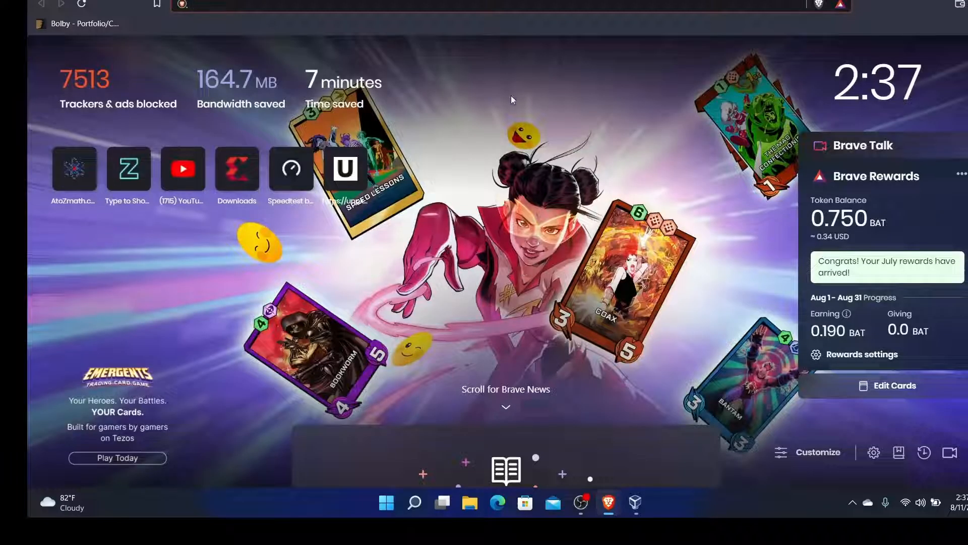
Go to the kali.org download page, scroll to the 64-bit Installer, and bring up File Explorer
{"action": "type", "text": "ka"}
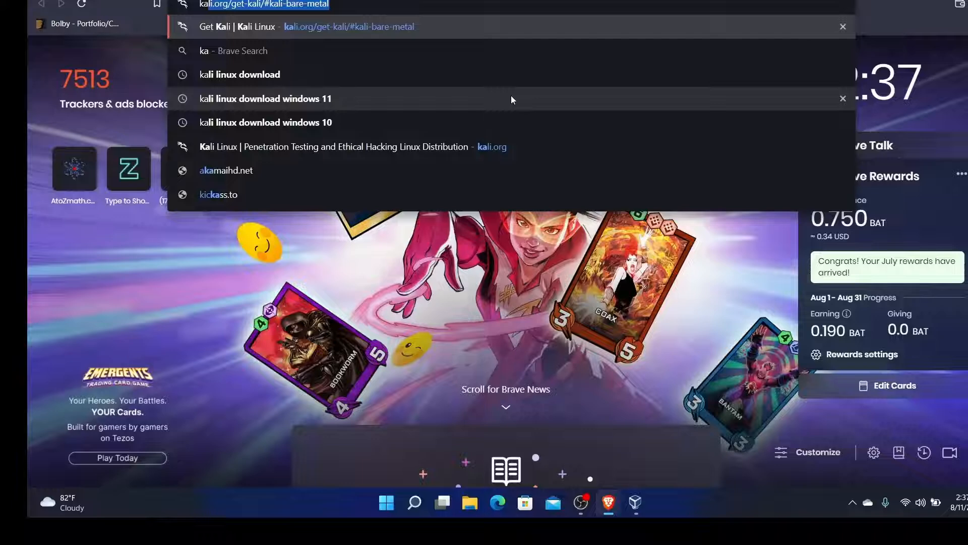
{"action": "type", "text": "li.org"}
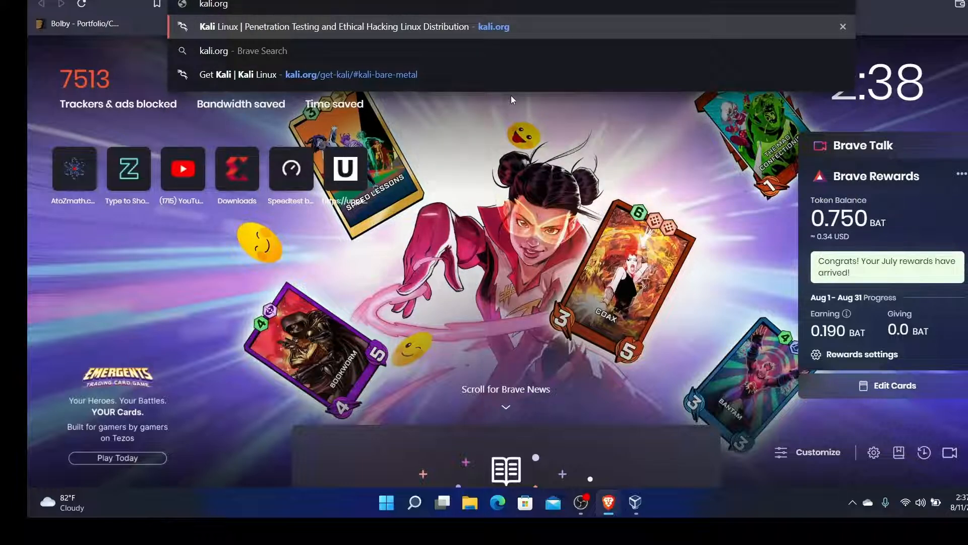
{"action": "key", "text": "Return"}
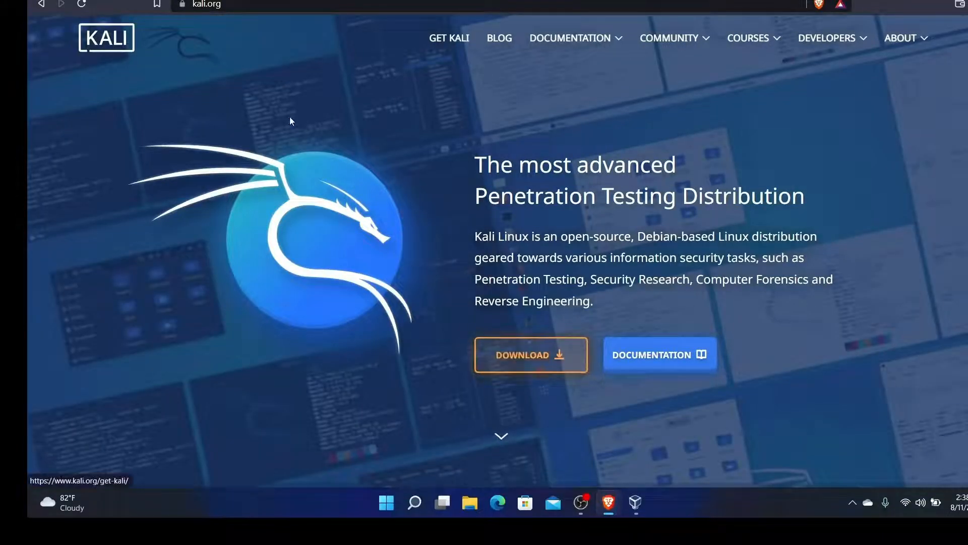
{"action": "left_click", "coordinate": [531, 355]}
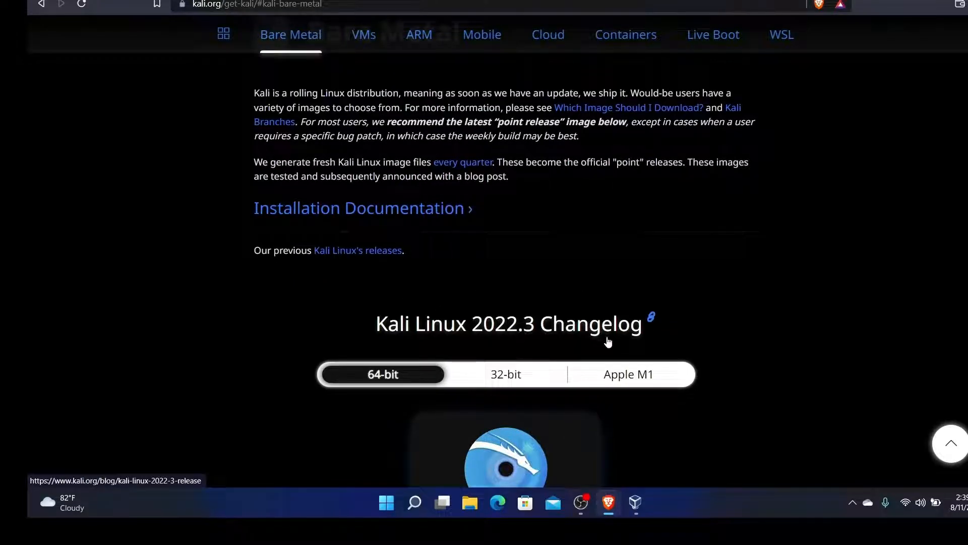
{"action": "scroll", "coordinate": [600, 337], "scroll_direction": "down", "scroll_amount": 1}
{"action": "scroll", "coordinate": [600, 337], "scroll_direction": "down", "scroll_amount": 2}
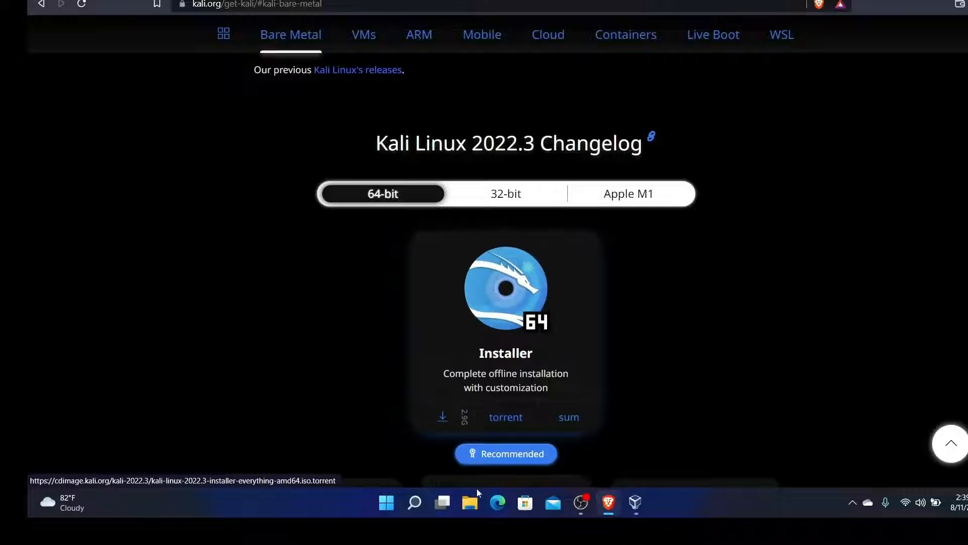
{"action": "left_click", "coordinate": [471, 501]}
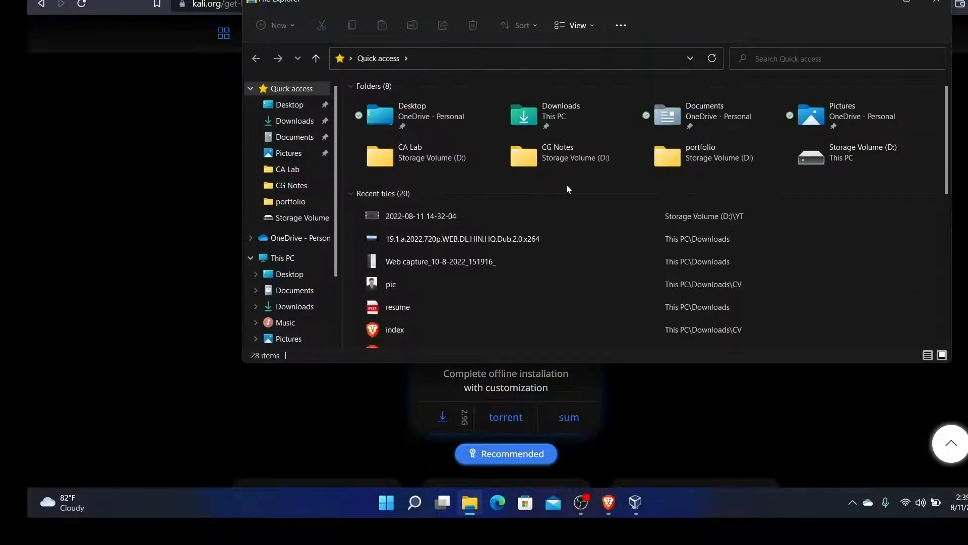
Confirm kali-linux-2022.2-installer-amd64 is in Downloads, then close Explorer and minimize Brave
{"action": "left_click", "coordinate": [295, 306]}
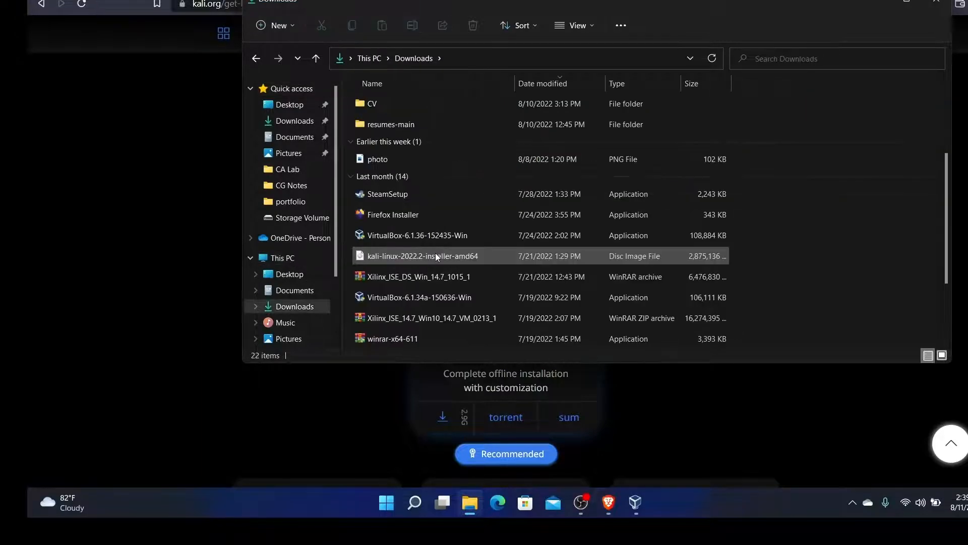
{"action": "left_click", "coordinate": [435, 254]}
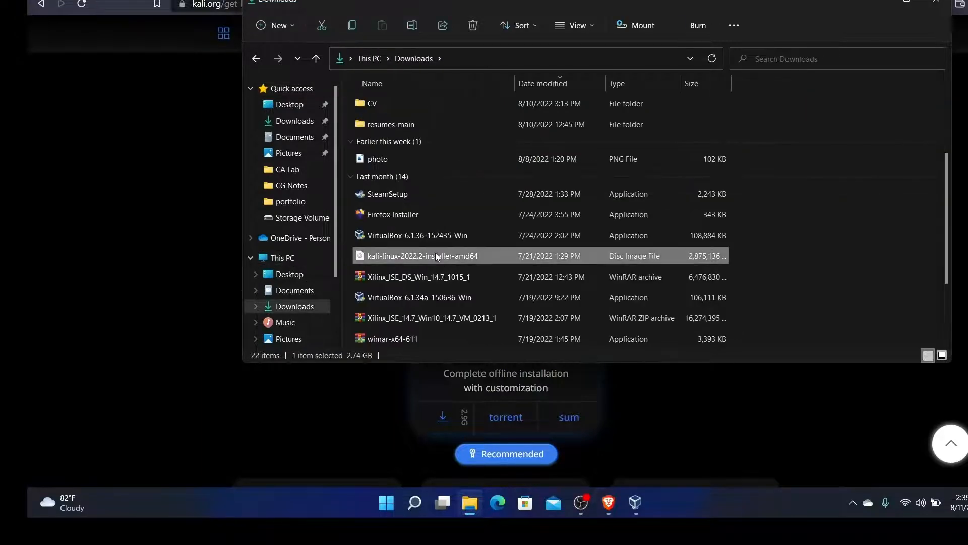
{"action": "left_click", "coordinate": [934, 3]}
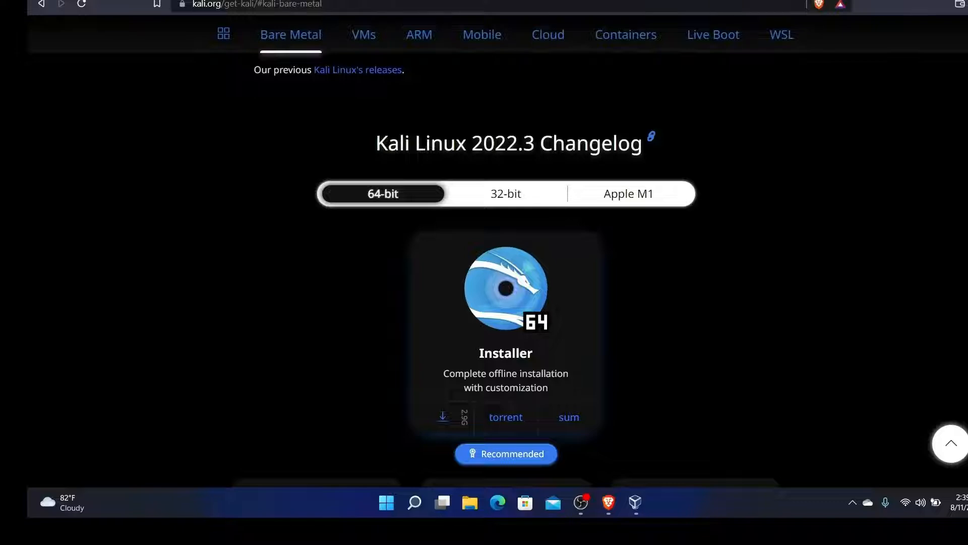
{"action": "left_click", "coordinate": [923, 0]}
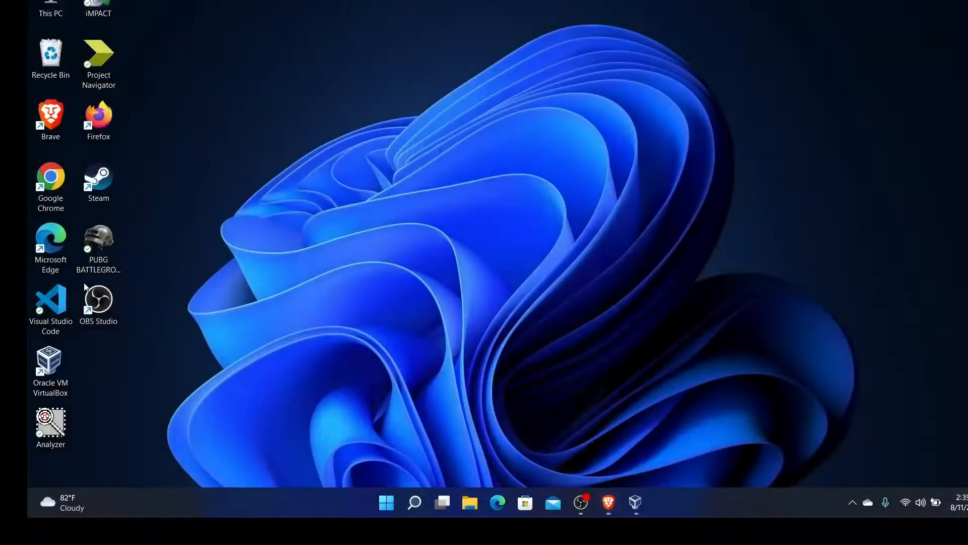
In VirtualBox, start a new VM named kali_Linux, default folder, version Debian (64-bit)
{"action": "double_click", "coordinate": [57, 360]}
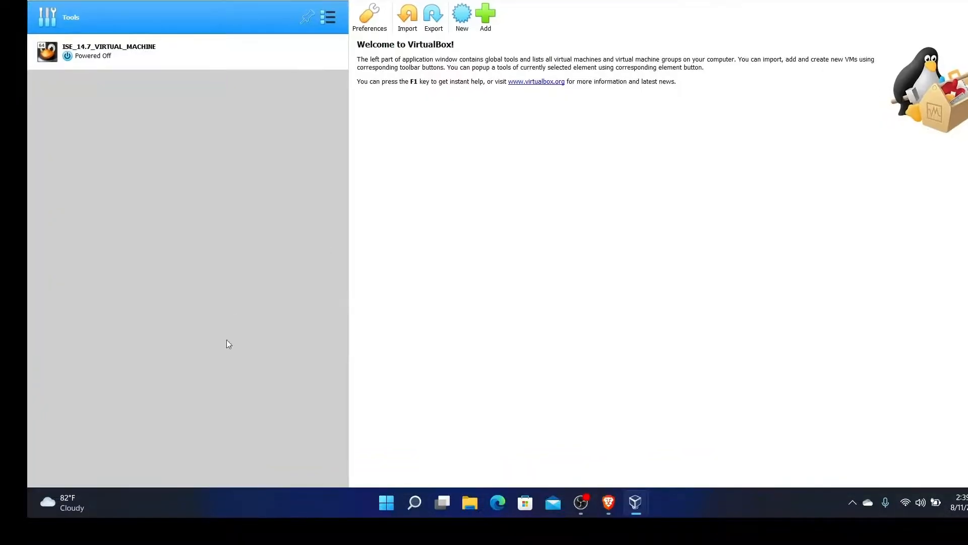
{"action": "left_click", "coordinate": [458, 28]}
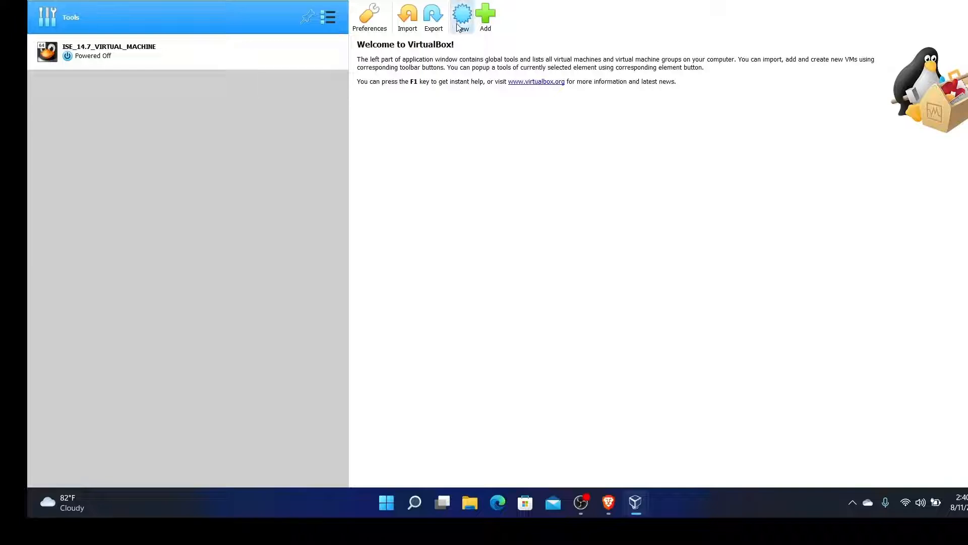
{"action": "type", "text": "kali_Linux"}
{"action": "left_click", "coordinate": [621, 260]}
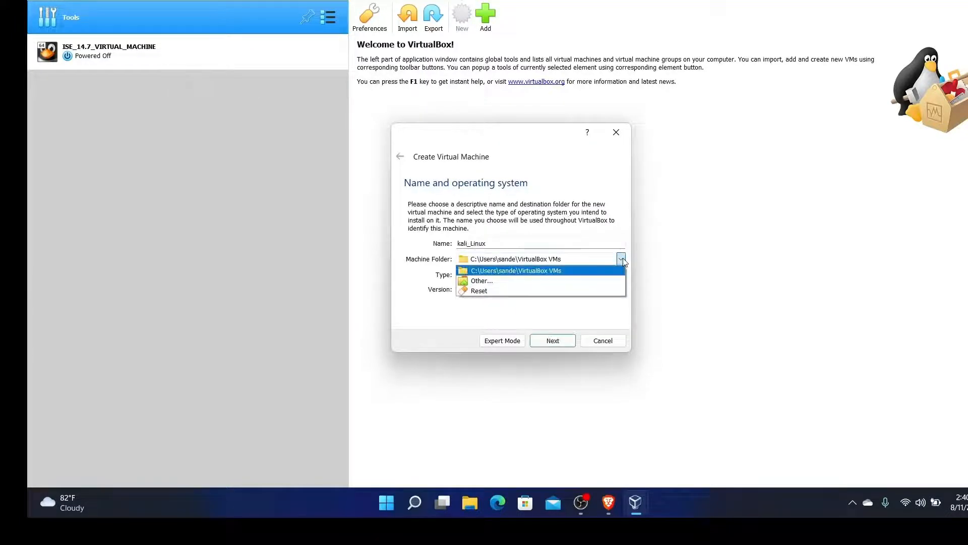
{"action": "left_click", "coordinate": [563, 255]}
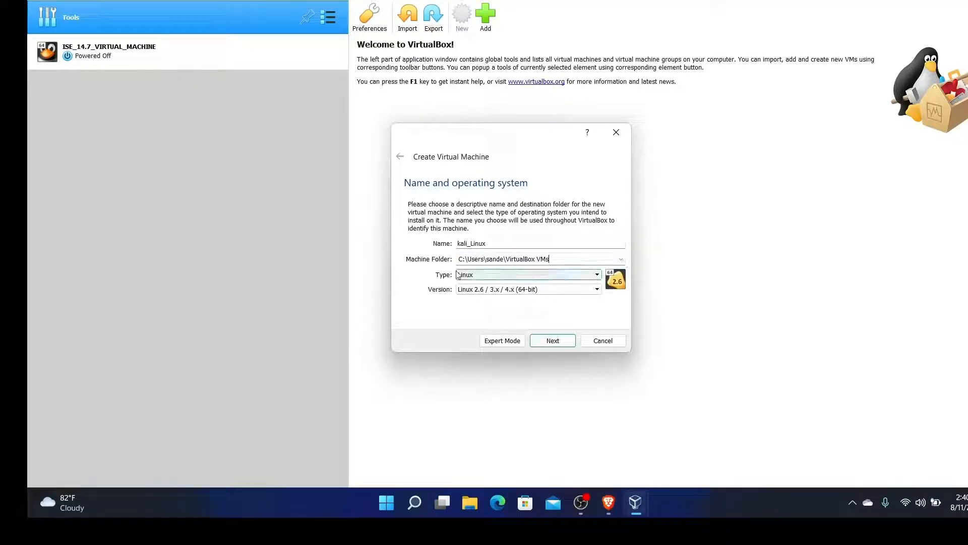
{"action": "left_click", "coordinate": [575, 291]}
{"action": "left_click", "coordinate": [513, 364]}
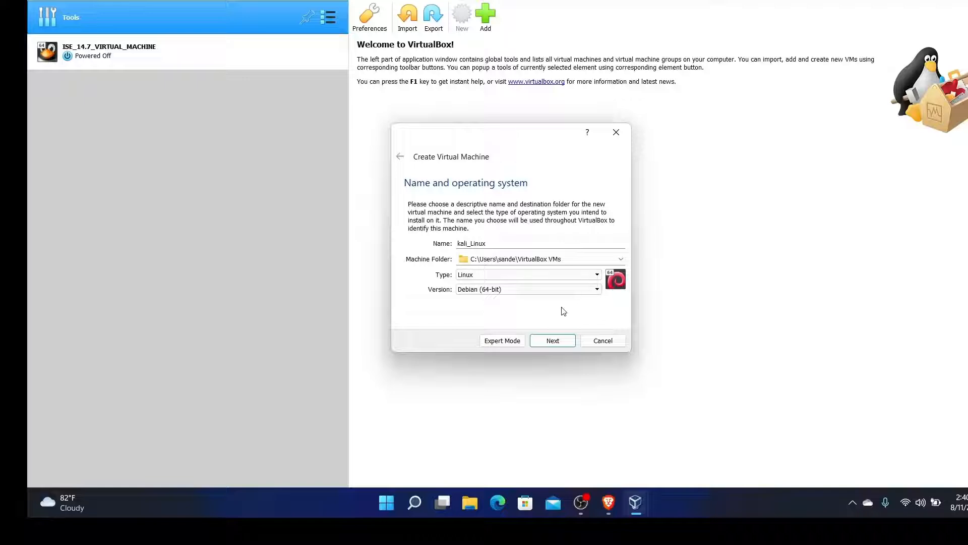
Give the kali_Linux machine 4804 MB of memory
{"action": "left_click", "coordinate": [548, 341]}
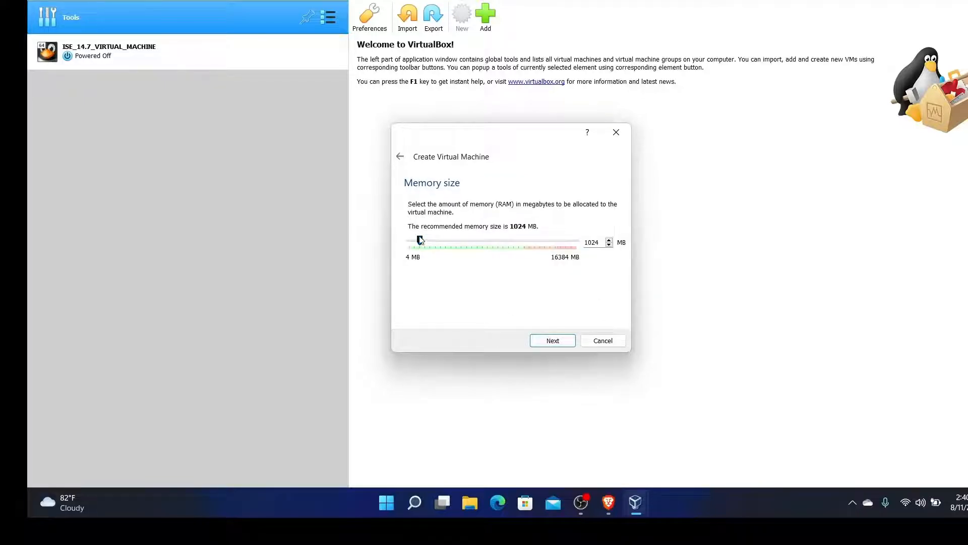
{"action": "left_click_drag", "start_coordinate": [419, 241], "coordinate": [458, 241]}
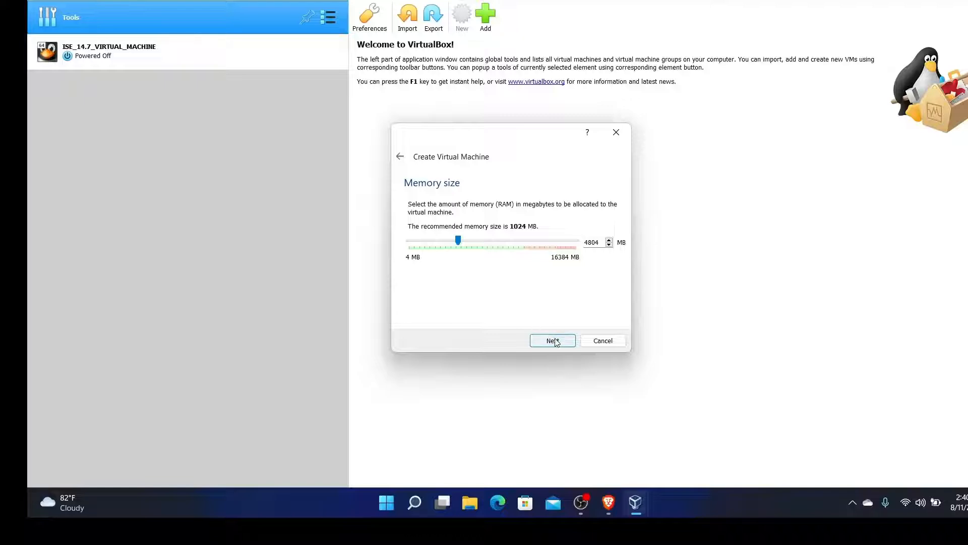
{"action": "left_click", "coordinate": [553, 341]}
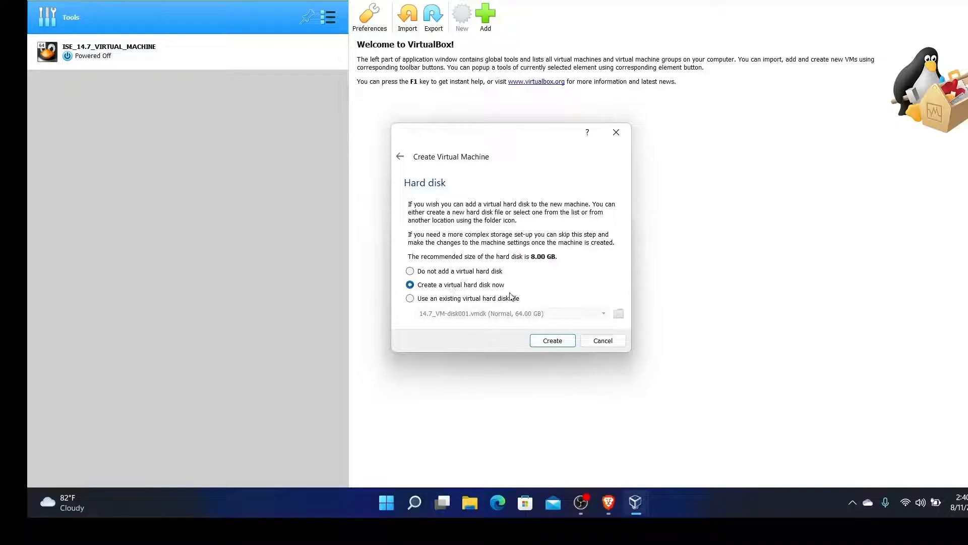
Create a new dynamically allocated VDI disk of 20.91 GB for kali_Linux
{"action": "left_click", "coordinate": [546, 341]}
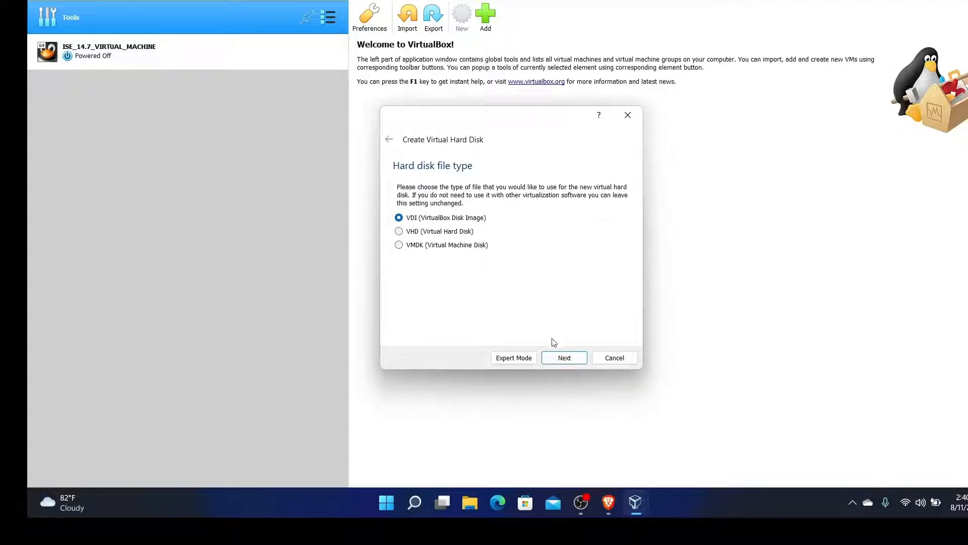
{"action": "left_click", "coordinate": [565, 357]}
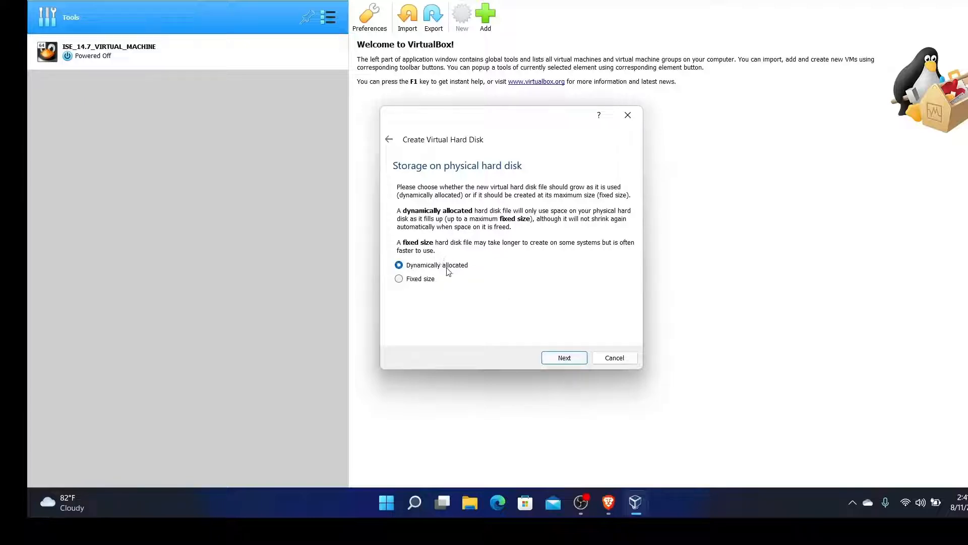
{"action": "key", "text": "Return"}
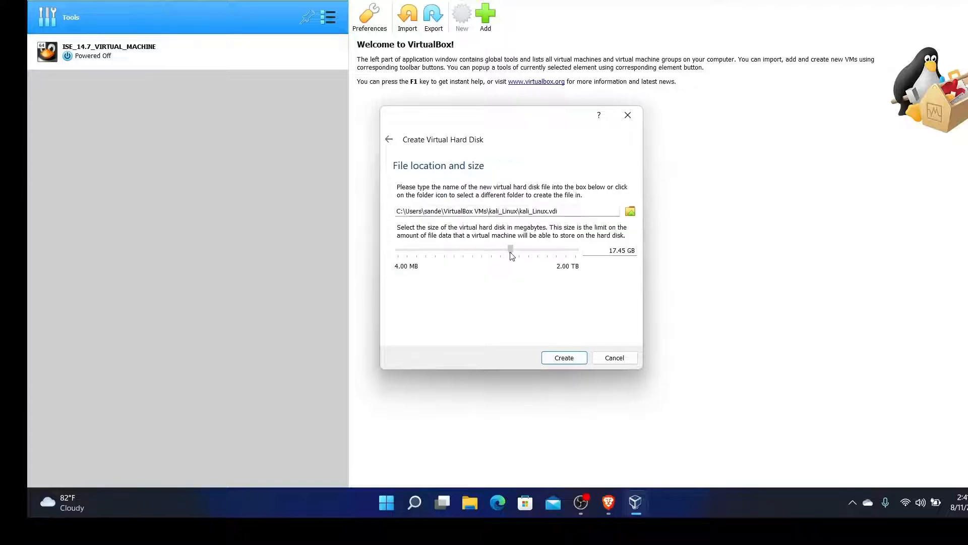
{"action": "mouse_move", "coordinate": [512, 257]}
{"action": "left_click_drag", "start_coordinate": [511, 256], "coordinate": [514, 256]}
{"action": "left_click", "coordinate": [566, 358]}
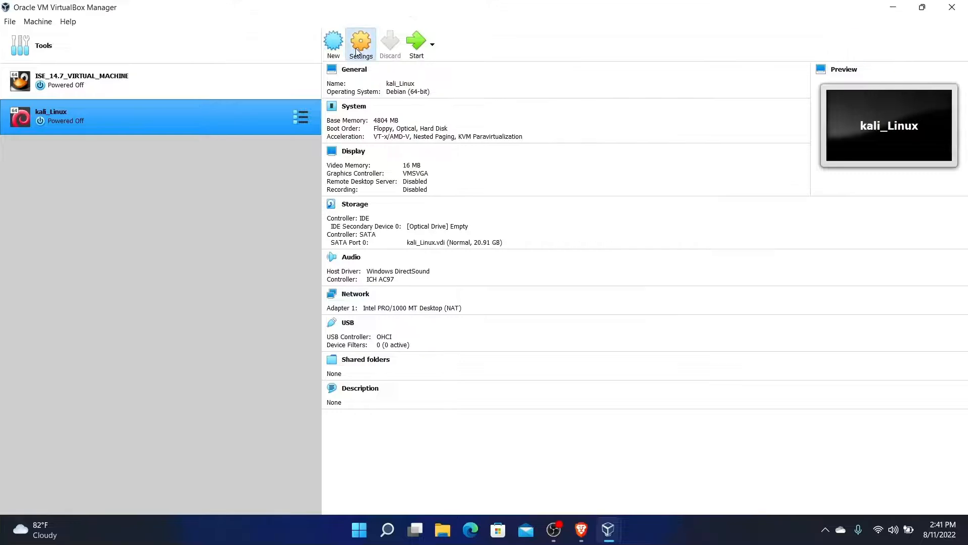
Set Shared Clipboard and Drag'n'Drop to Bidirectional, then select the empty optical drive in Storage
{"action": "left_click", "coordinate": [360, 48]}
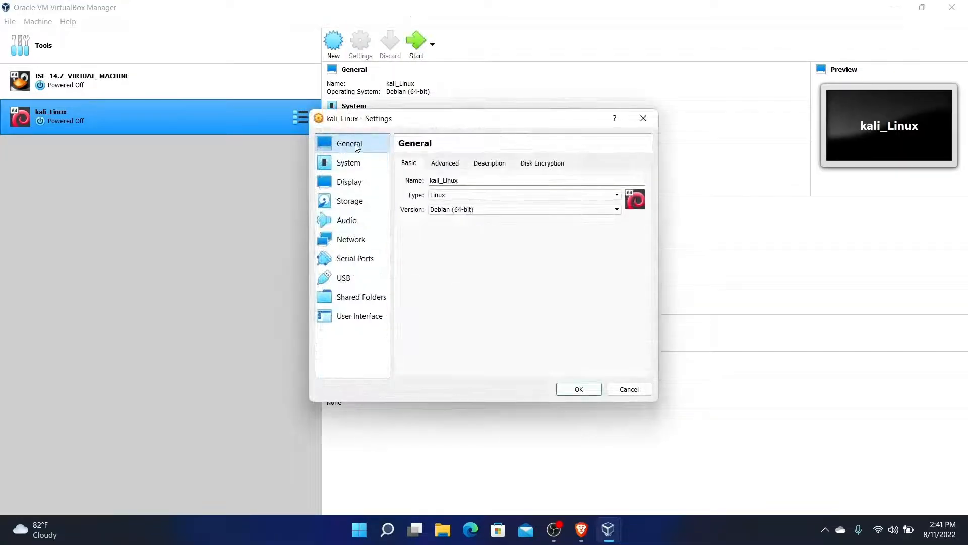
{"action": "left_click", "coordinate": [454, 163]}
{"action": "left_click", "coordinate": [484, 198]}
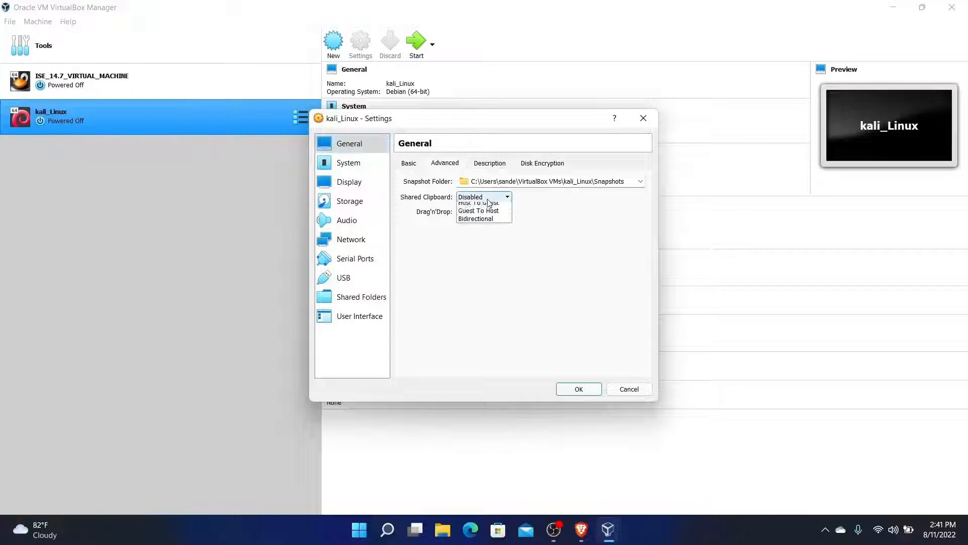
{"action": "left_click", "coordinate": [486, 229]}
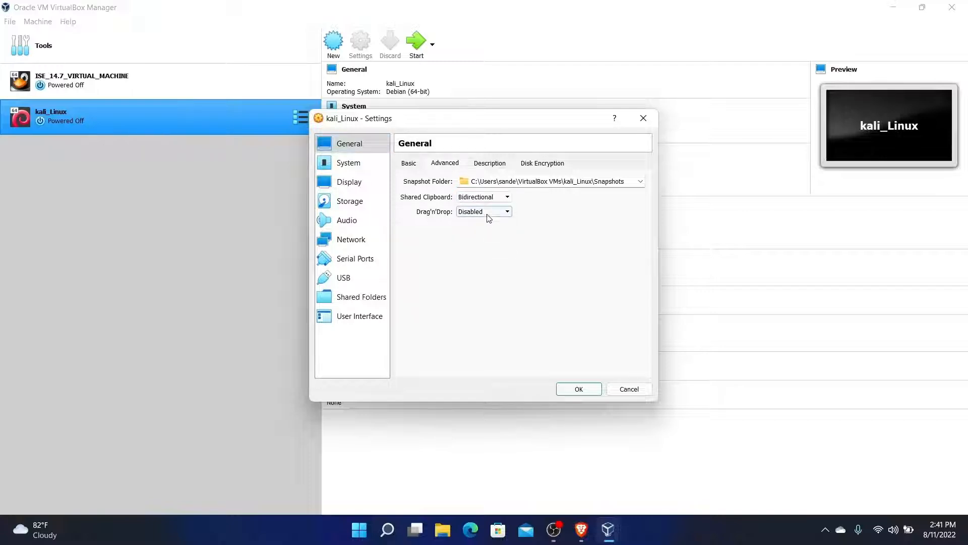
{"action": "left_click", "coordinate": [489, 213]}
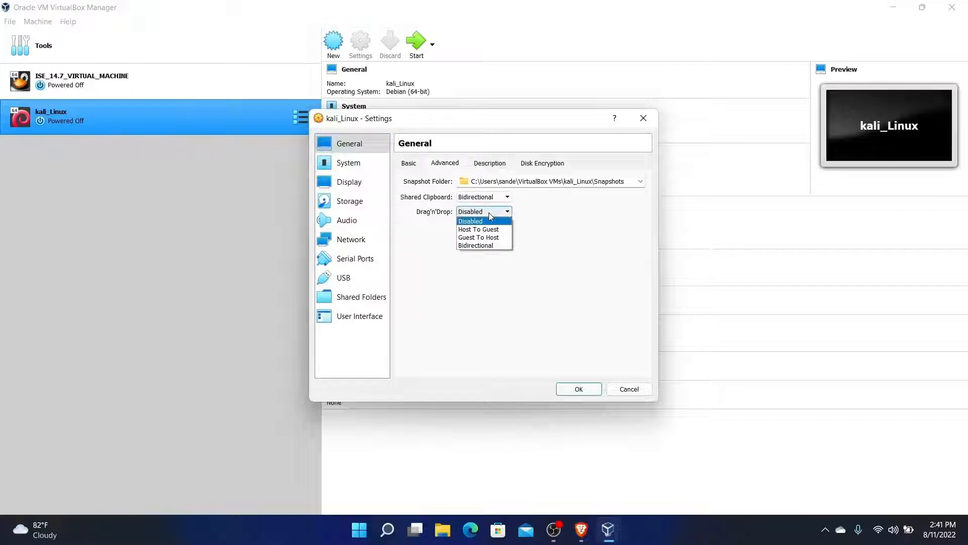
{"action": "left_click", "coordinate": [488, 245]}
{"action": "left_click", "coordinate": [350, 201]}
{"action": "left_click", "coordinate": [432, 189]}
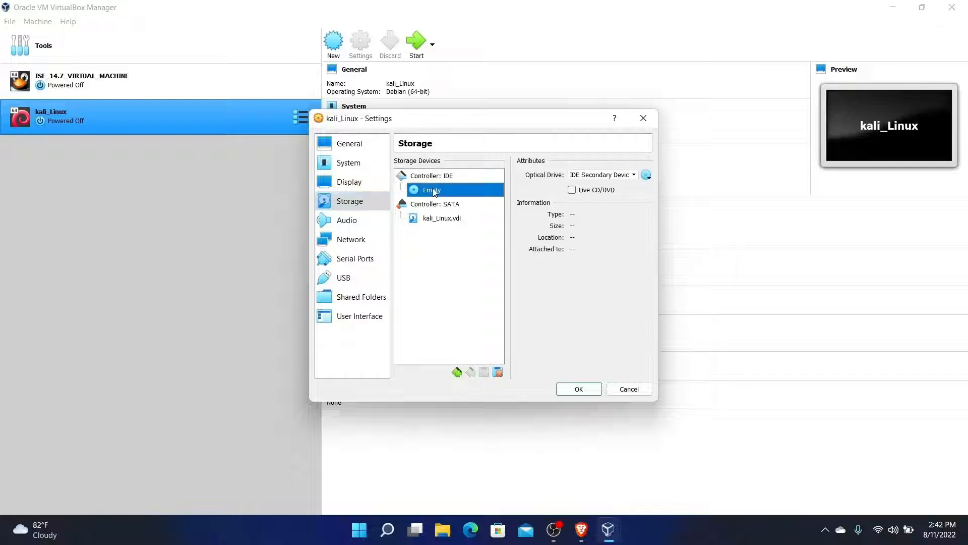
Mount kali-linux-2022.2-installer-amd64.iso from Downloads in the optical drive and save with OK
{"action": "left_click", "coordinate": [646, 176]}
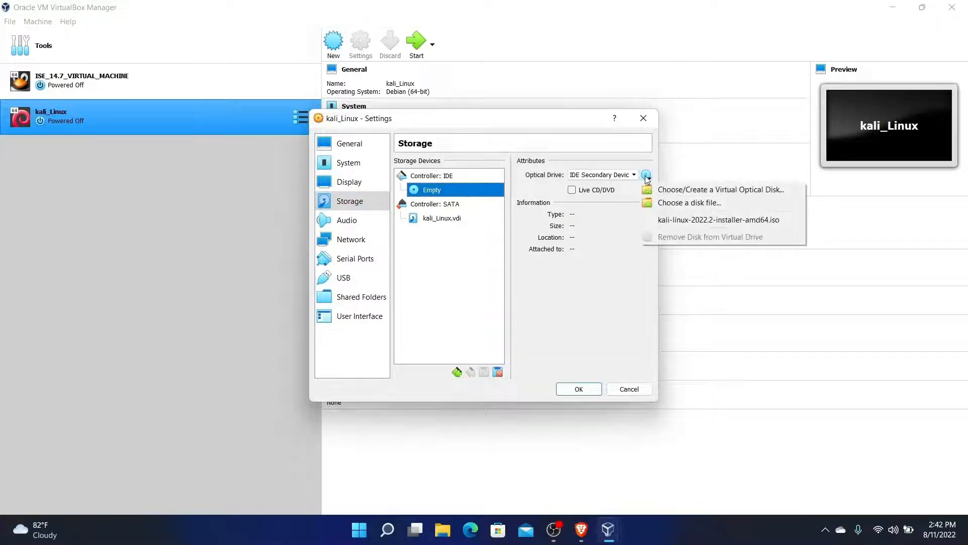
{"action": "left_click", "coordinate": [673, 203]}
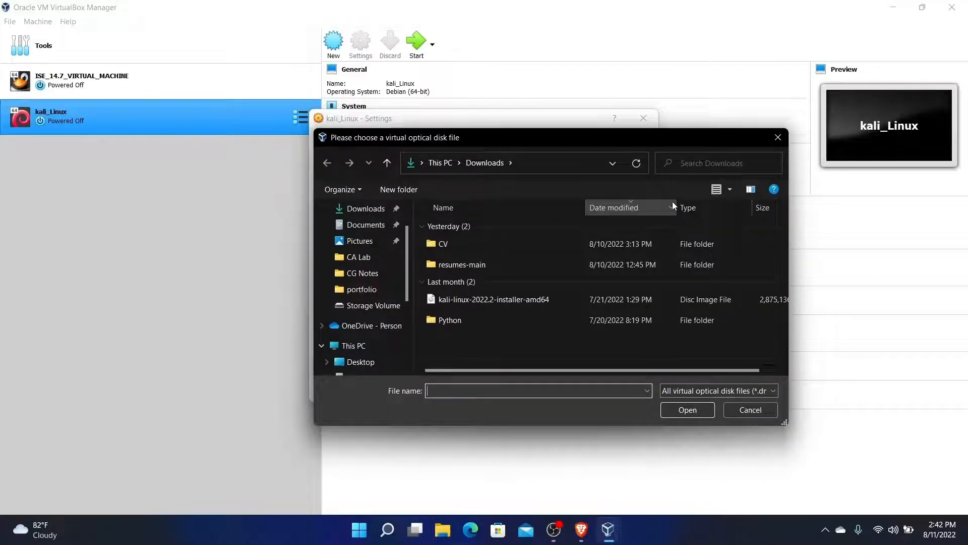
{"action": "left_click", "coordinate": [519, 299]}
{"action": "left_click", "coordinate": [685, 417]}
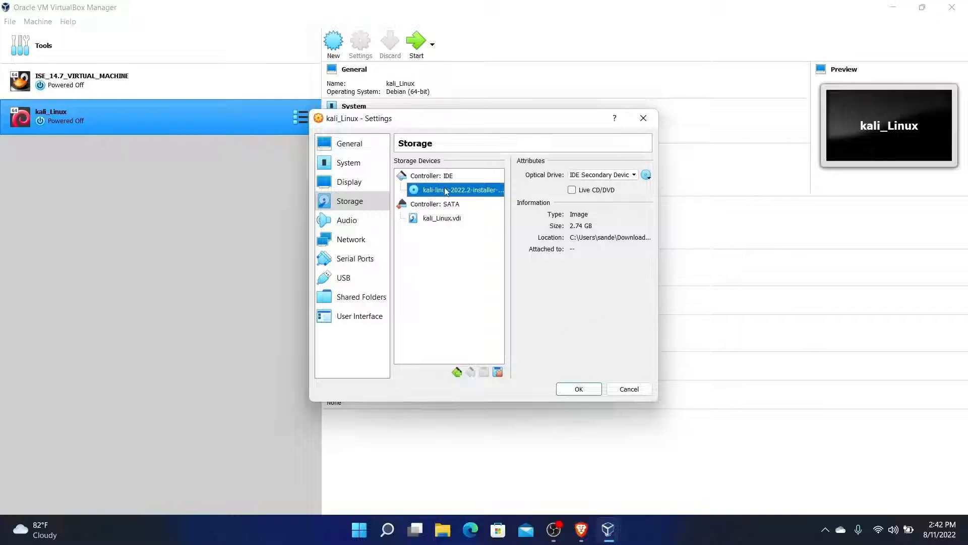
{"action": "left_click", "coordinate": [579, 390]}
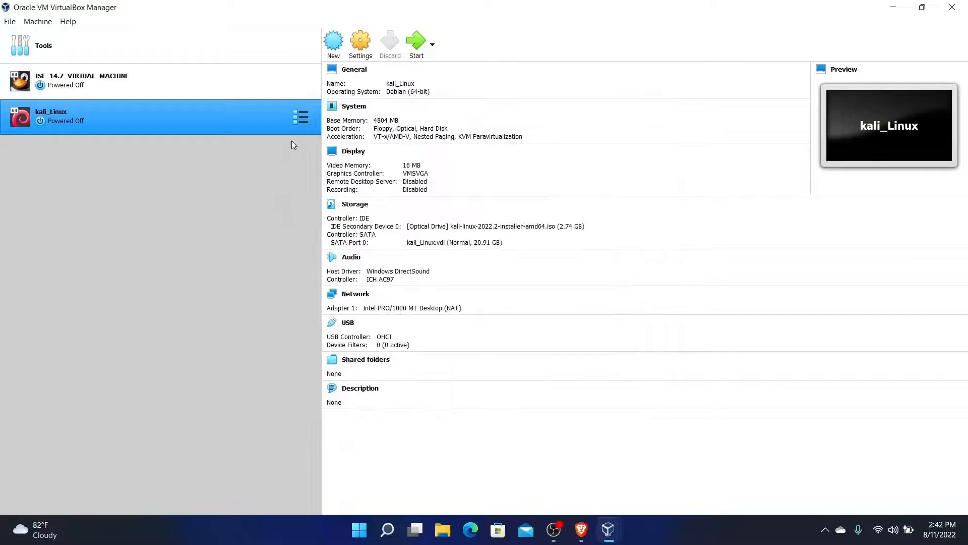
Start kali_Linux, dismiss the keyboard auto-capture notice, and choose Graphical install
{"action": "left_click", "coordinate": [415, 40]}
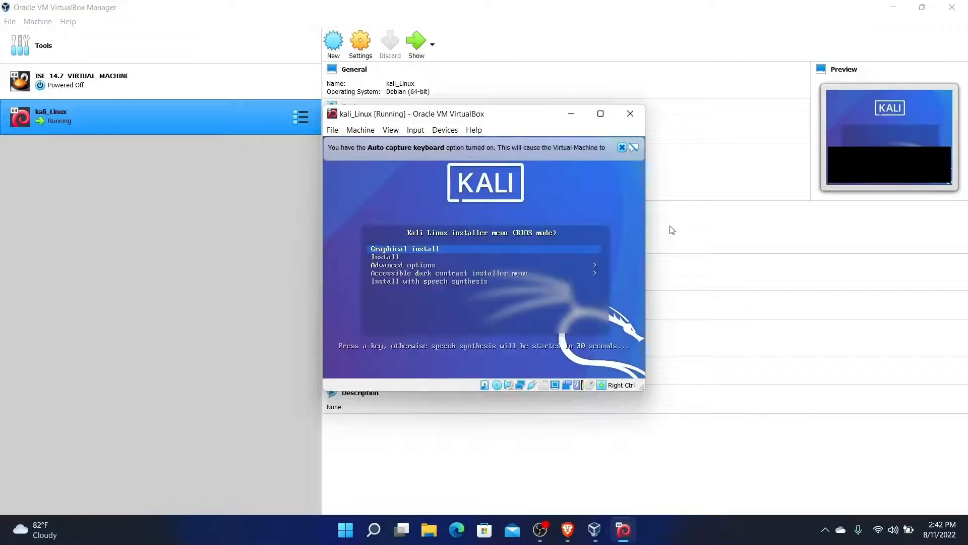
{"action": "left_click", "coordinate": [622, 147]}
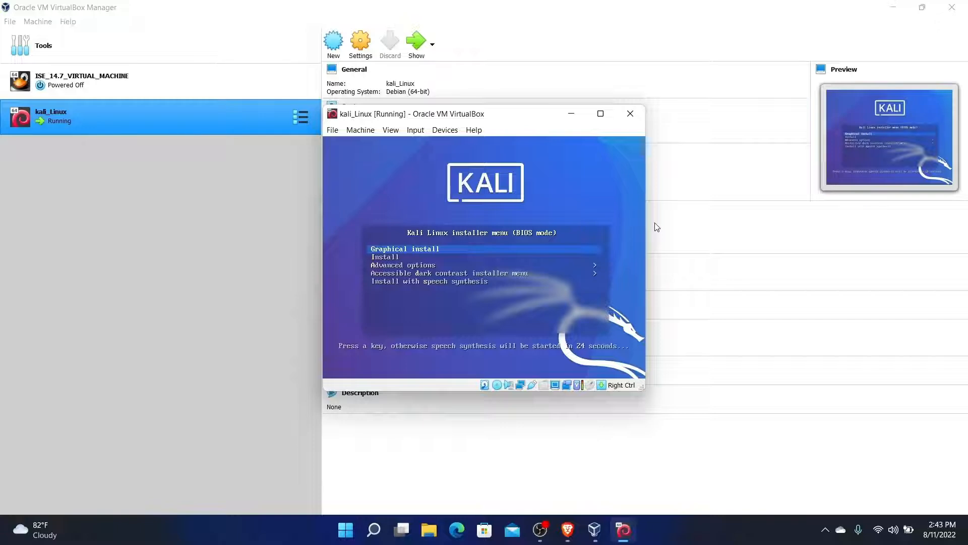
{"action": "key", "text": "Return"}
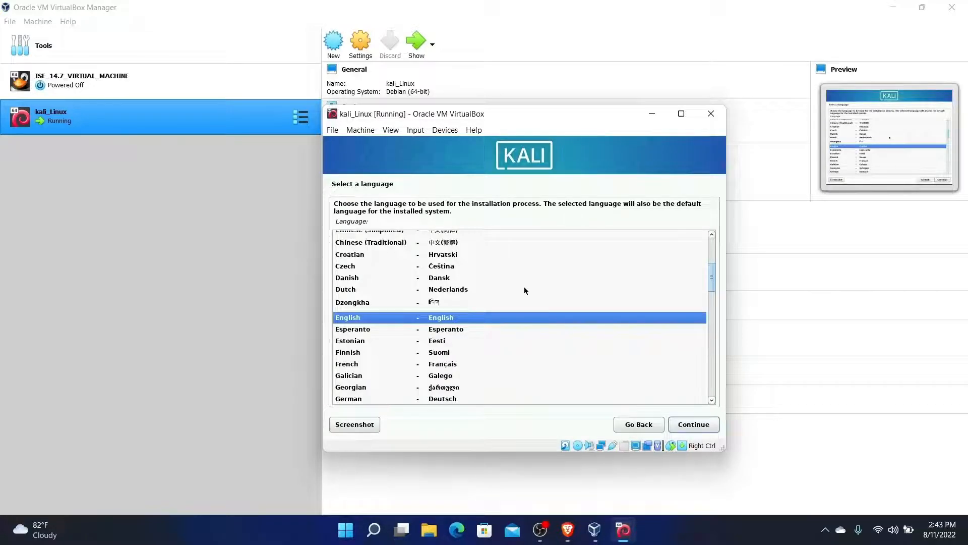
Choose English, location other > Asia > Nepal, en_US.UTF-8 locale and American English keyboard
{"action": "left_click", "coordinate": [690, 429]}
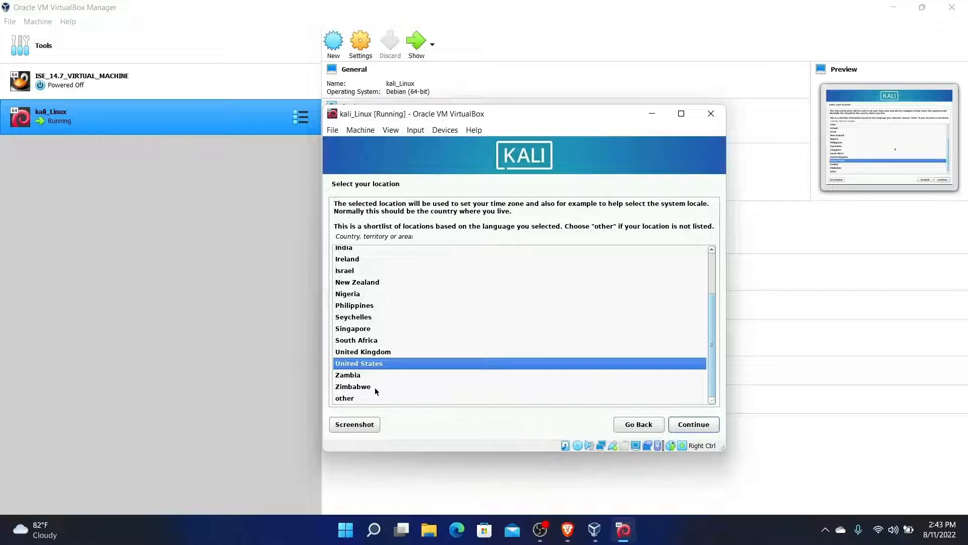
{"action": "left_click", "coordinate": [358, 398]}
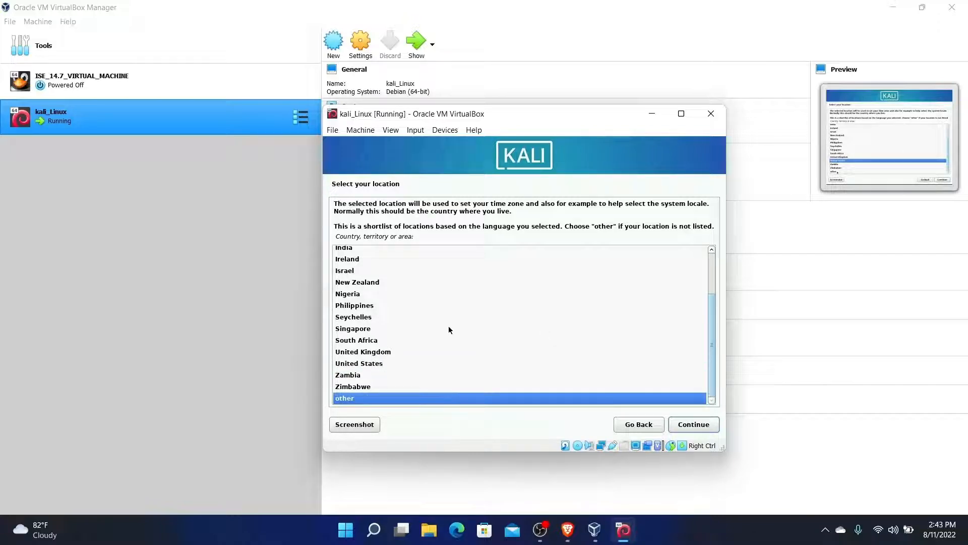
{"action": "scroll", "coordinate": [449, 325], "scroll_direction": "up", "scroll_amount": 3}
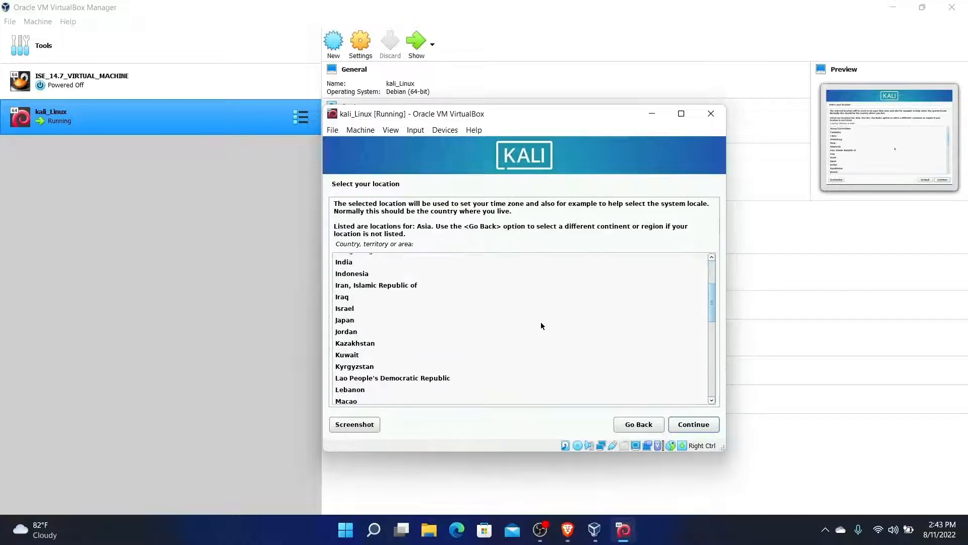
{"action": "scroll", "coordinate": [541, 326], "scroll_direction": "down", "scroll_amount": 3}
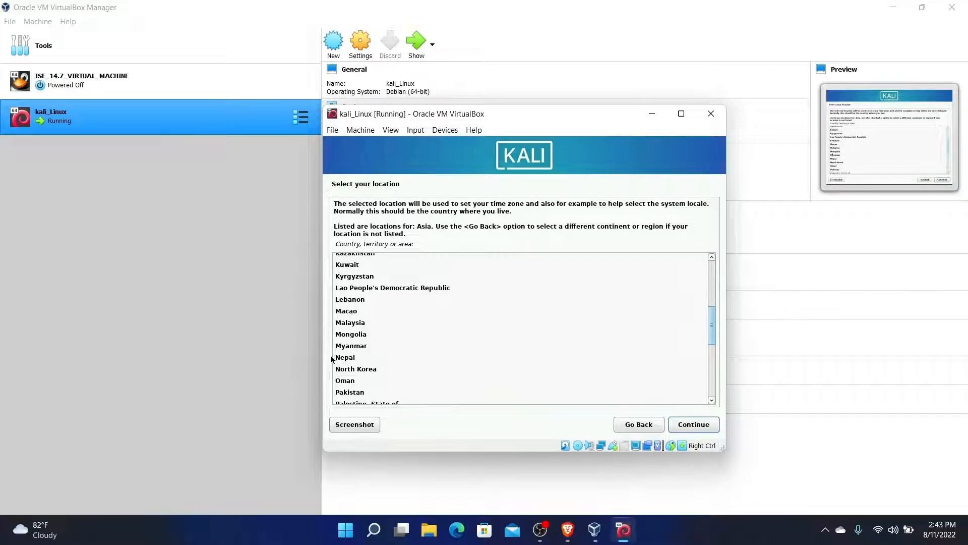
{"action": "left_click", "coordinate": [348, 358]}
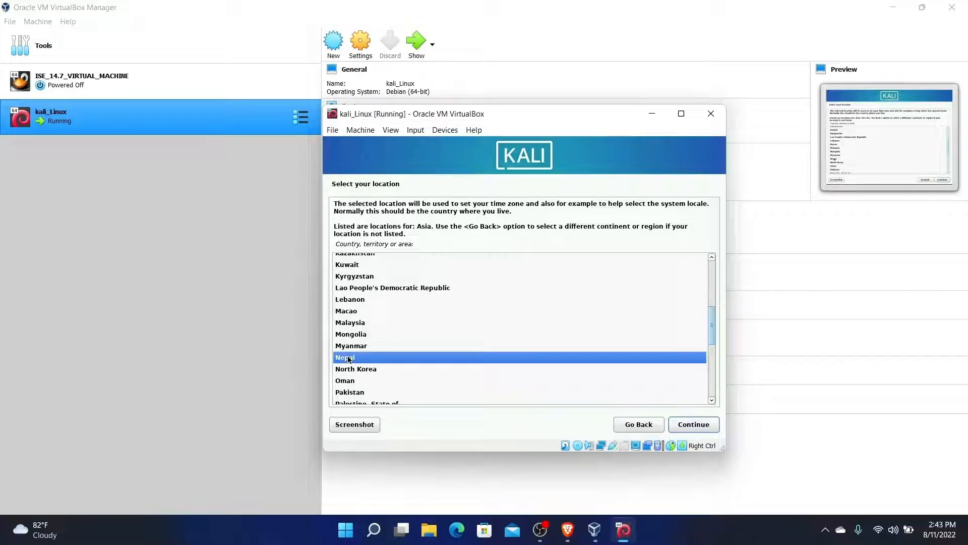
{"action": "left_click", "coordinate": [678, 425]}
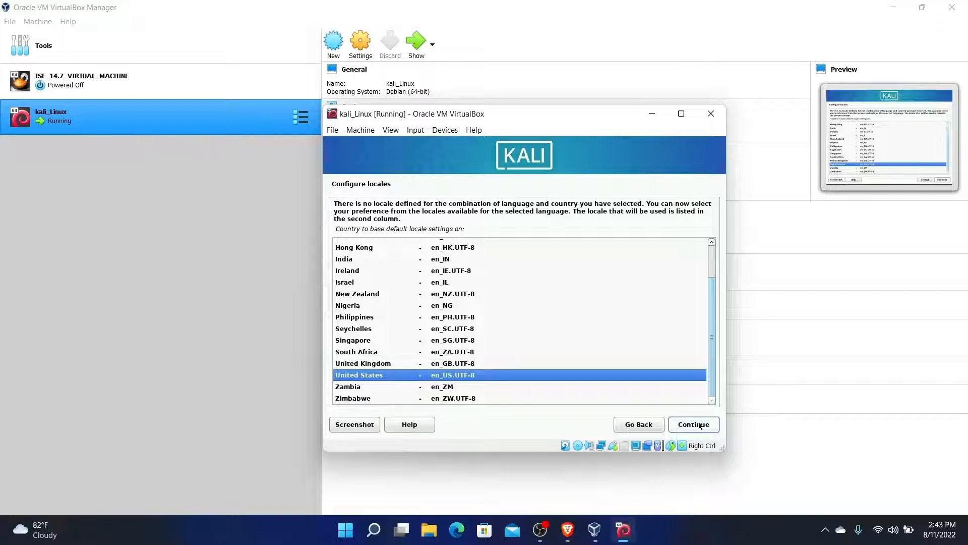
{"action": "left_click", "coordinate": [699, 425]}
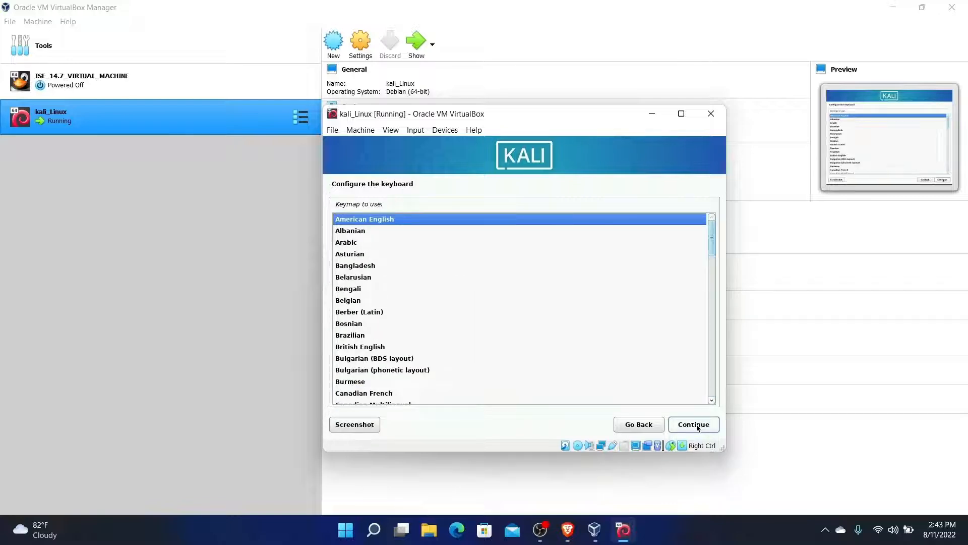
{"action": "left_click", "coordinate": [698, 427]}
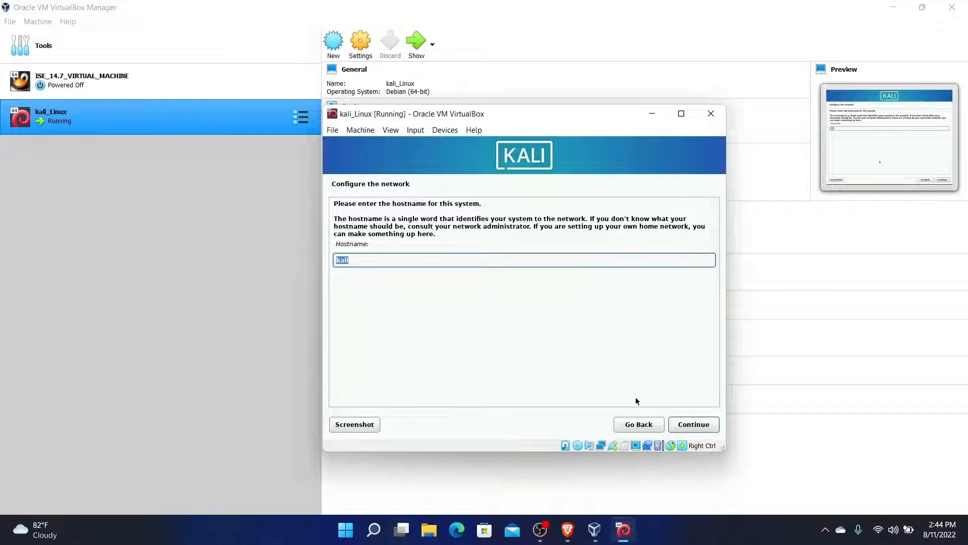
Keep the hostname kali, leave the domain name blank, and enter the new user's full name
{"action": "left_click", "coordinate": [700, 426]}
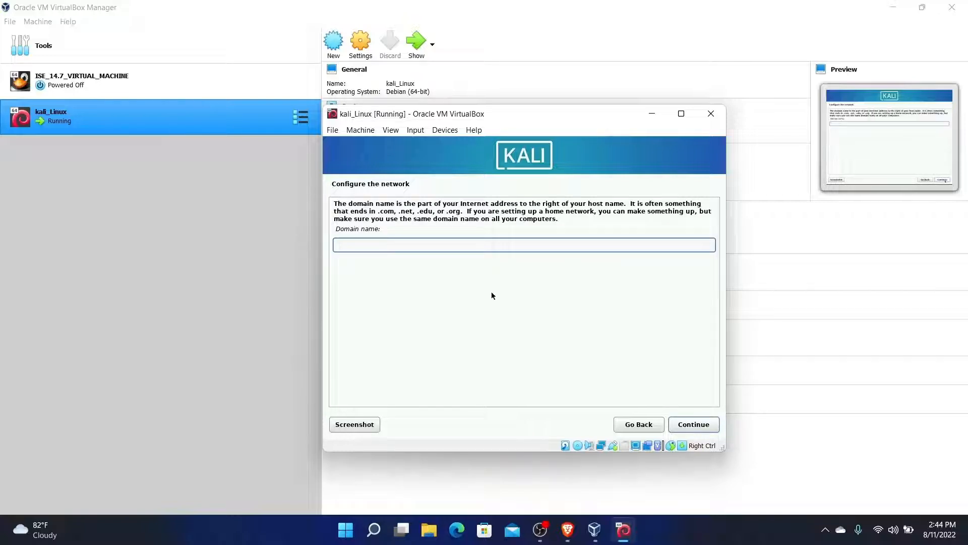
{"action": "left_click", "coordinate": [697, 426]}
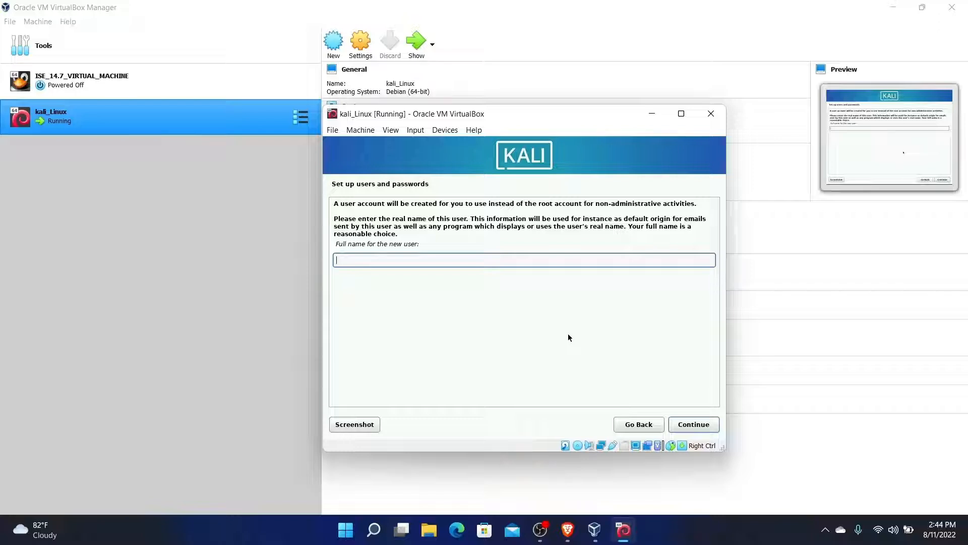
{"action": "type", "text": "sandip"}
{"action": "left_click", "coordinate": [688, 428]}
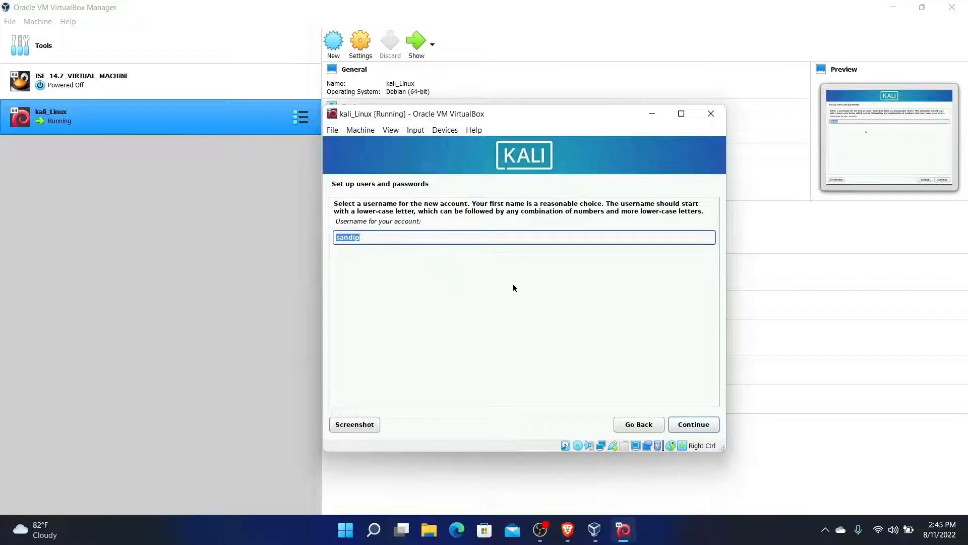
Accept the suggested username and set and confirm the account password
{"action": "left_click", "coordinate": [694, 428]}
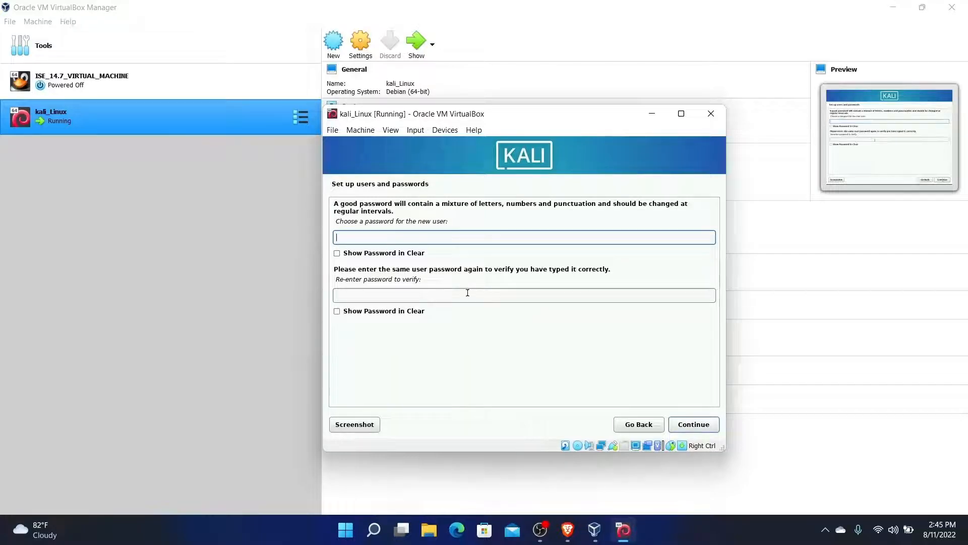
{"action": "type", "text": "•"}
{"action": "type", "text": "•••••••••••"}
{"action": "key", "text": "Tab"}
{"action": "type", "text": "••••••••••••"}
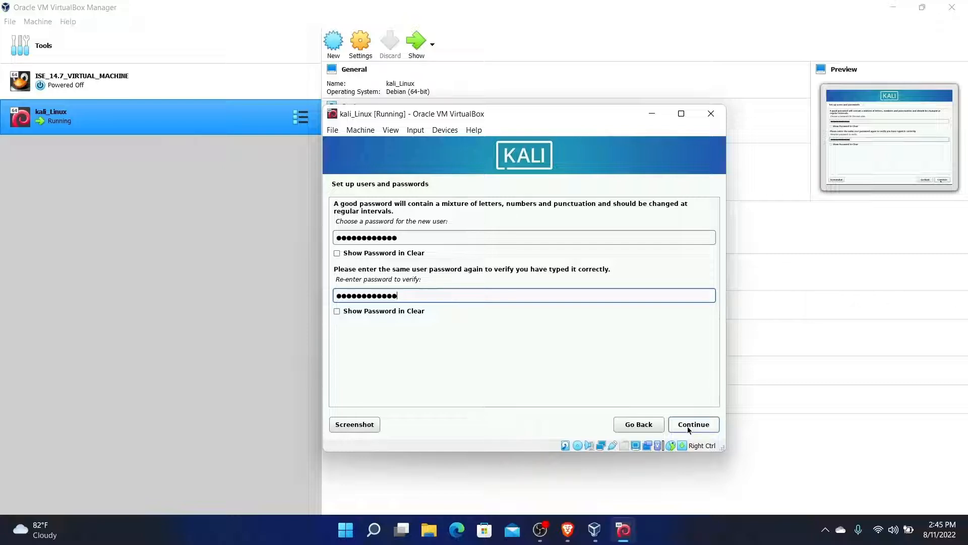
{"action": "left_click", "coordinate": [700, 425]}
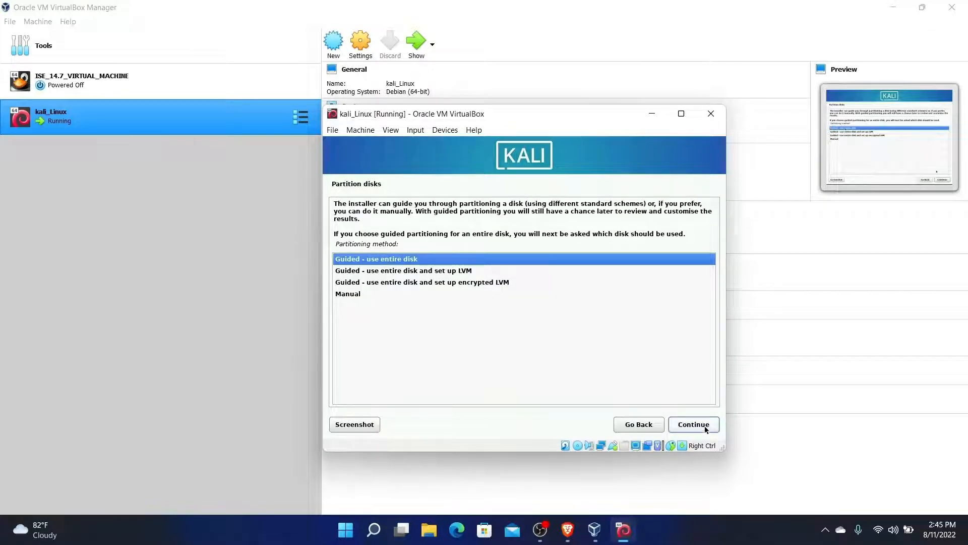
Guided-partition the whole virtual disk with all files in one partition and write the changes
{"action": "left_click", "coordinate": [704, 426]}
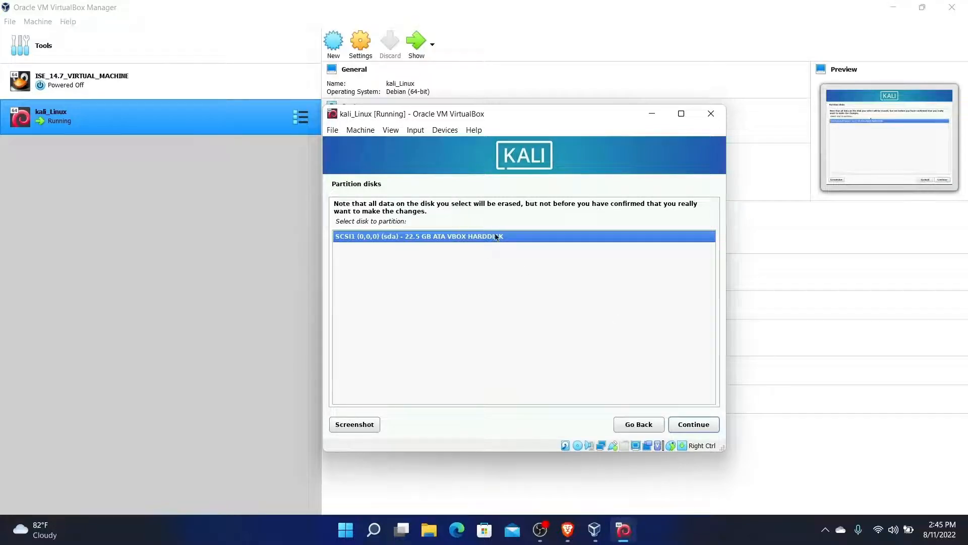
{"action": "left_click", "coordinate": [698, 425]}
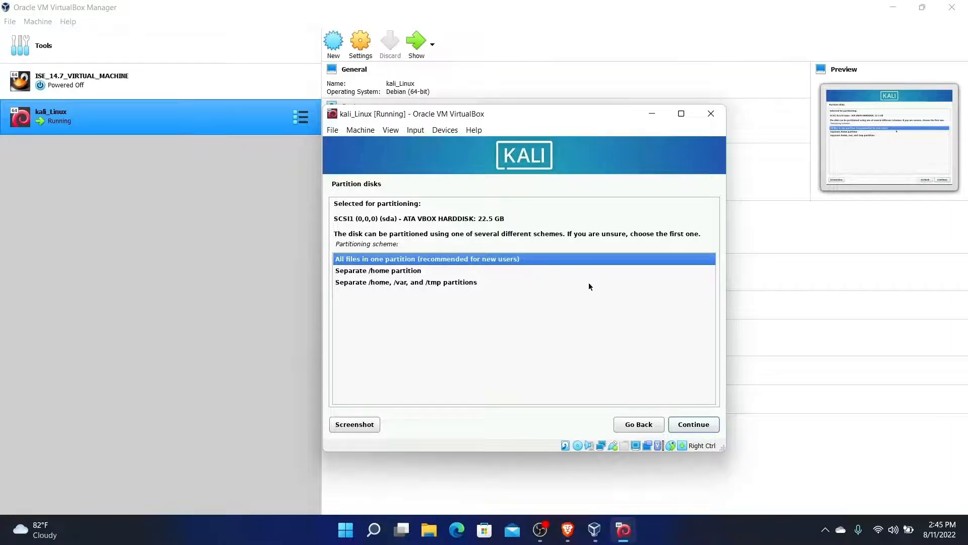
{"action": "left_click", "coordinate": [692, 426]}
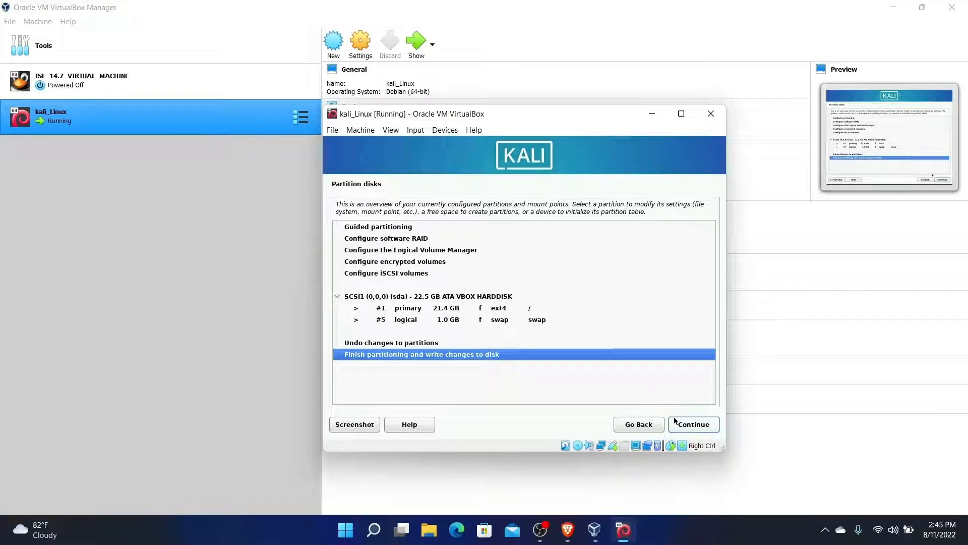
{"action": "left_click", "coordinate": [688, 424]}
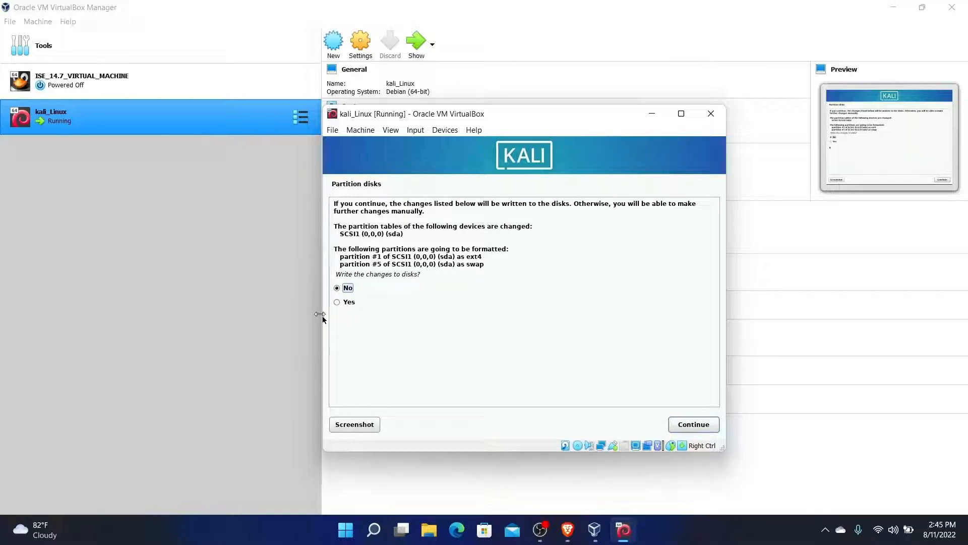
{"action": "left_click", "coordinate": [336, 302]}
{"action": "left_click", "coordinate": [704, 425]}
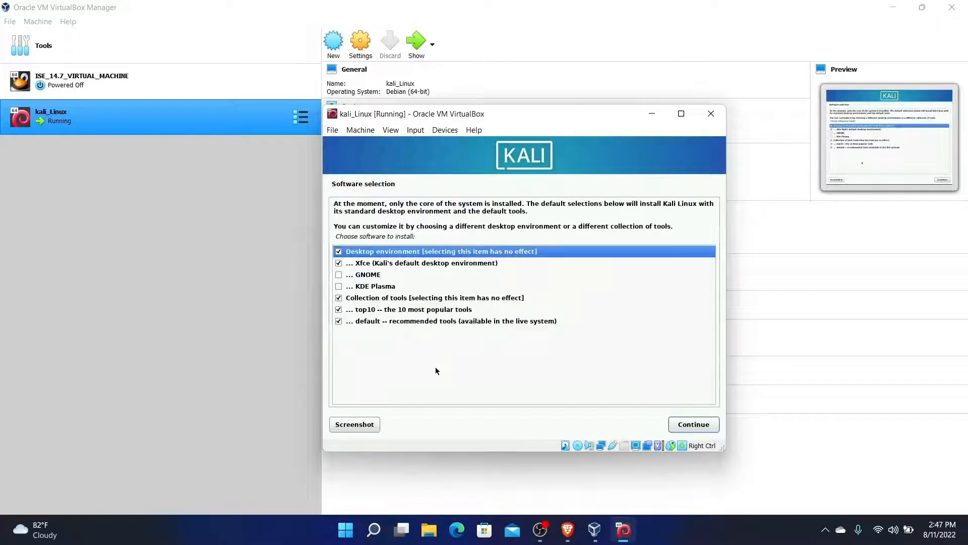
Keep the default Xfce software, install GRUB on /dev/sda, and finish the installation to reboot
{"action": "left_click", "coordinate": [695, 425]}
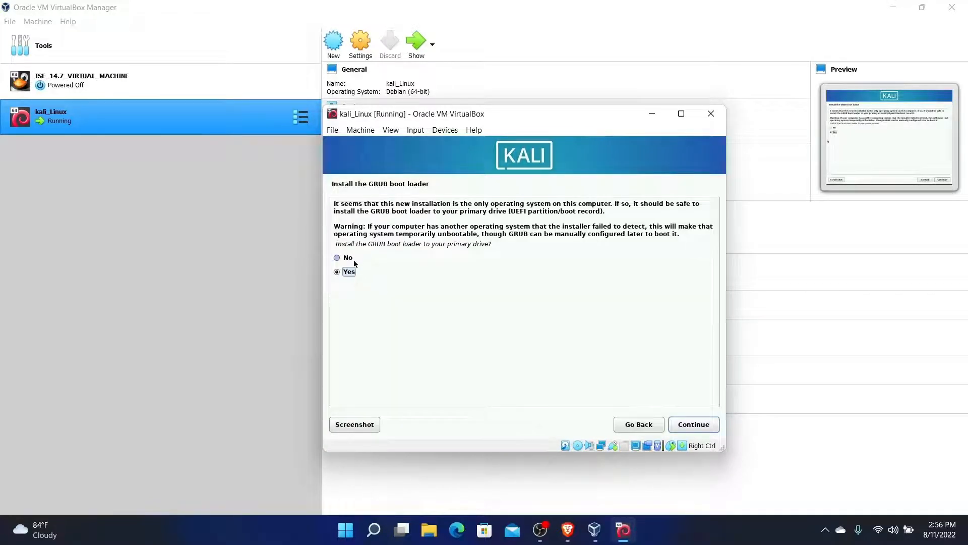
{"action": "left_click", "coordinate": [701, 428]}
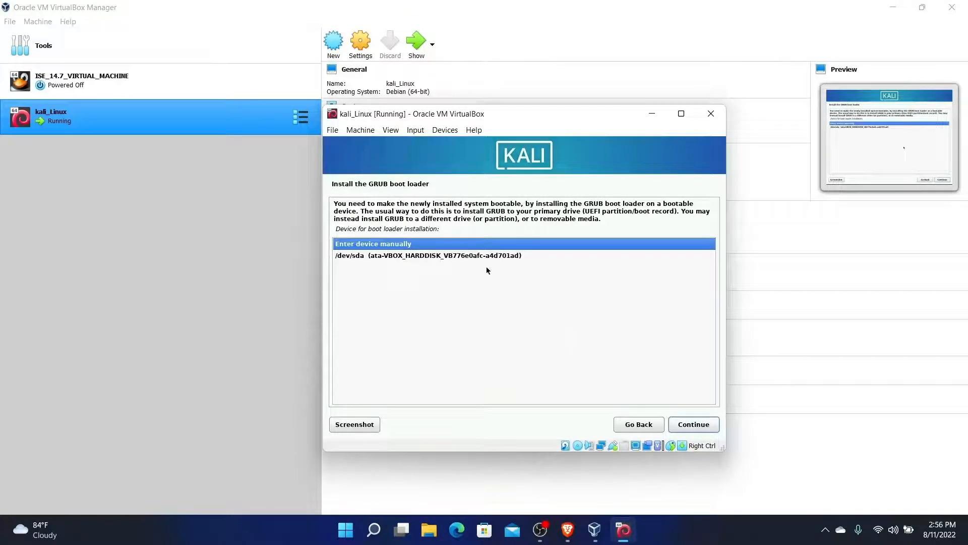
{"action": "left_click", "coordinate": [456, 256]}
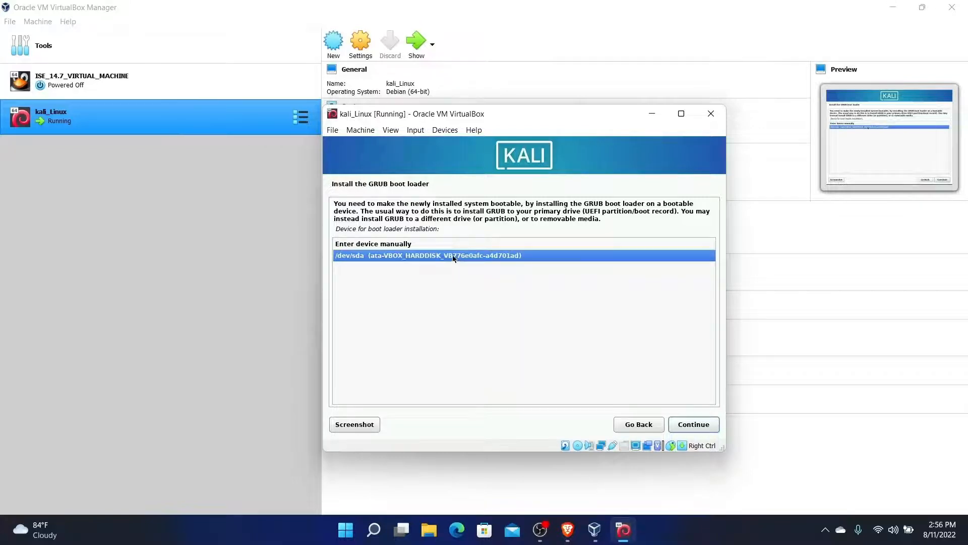
{"action": "left_click", "coordinate": [428, 246]}
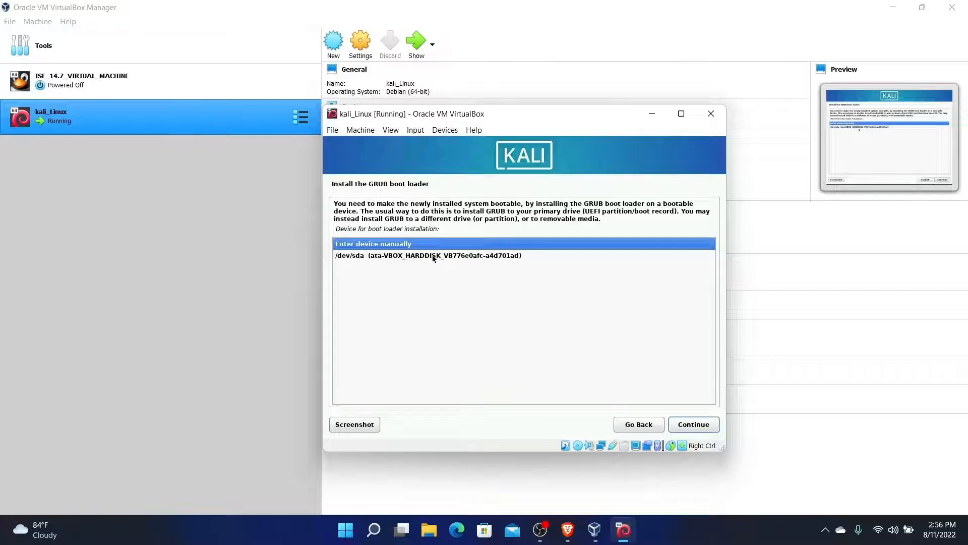
{"action": "left_click", "coordinate": [438, 257]}
{"action": "left_click", "coordinate": [696, 427]}
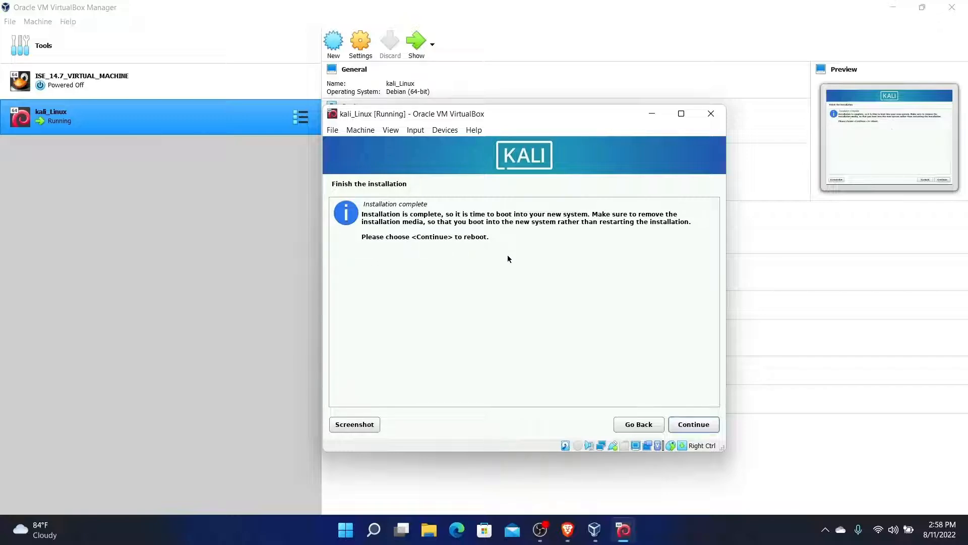
{"action": "left_click", "coordinate": [695, 424]}
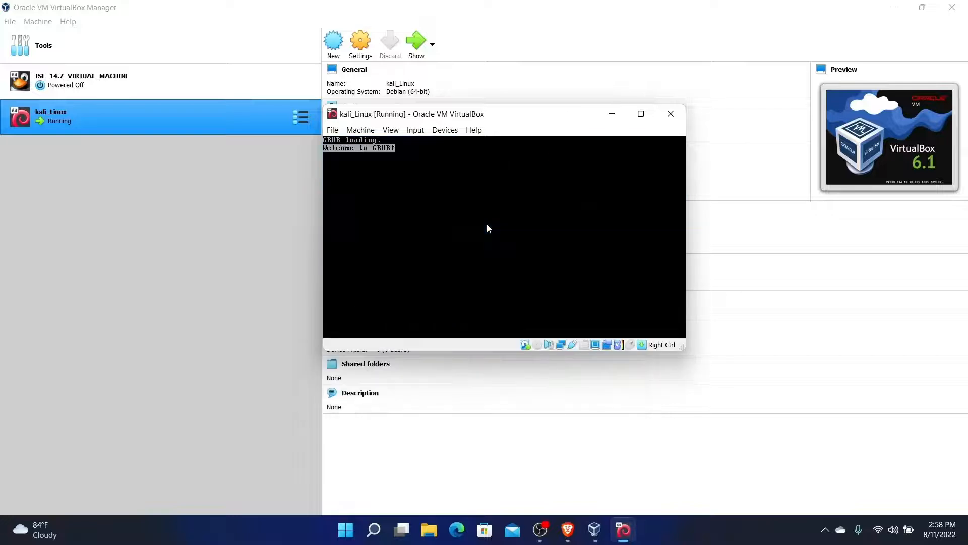
Boot the default Kali entry from GRUB and log in with the username and password
{"action": "key", "text": "Return"}
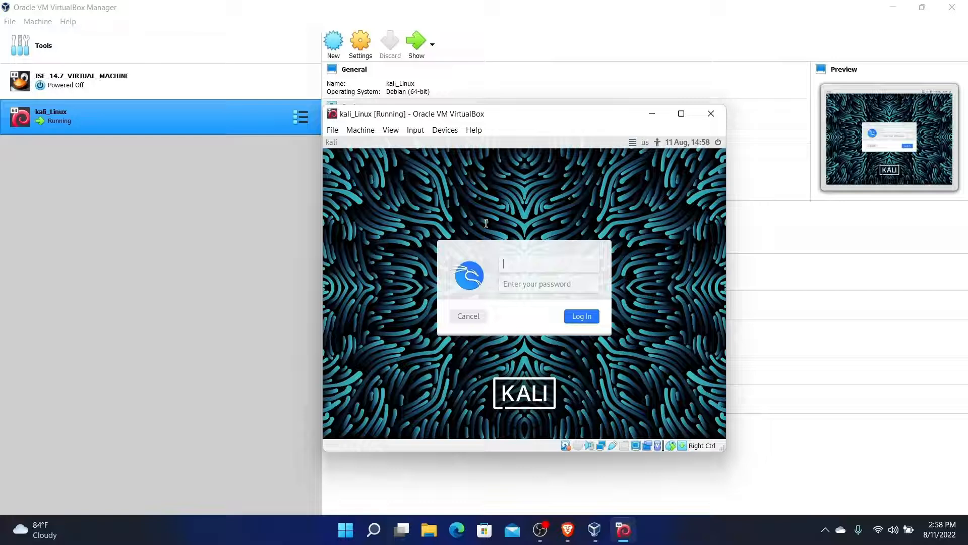
{"action": "type", "text": "sandip"}
{"action": "left_click", "coordinate": [522, 278]}
{"action": "type", "text": "*"}
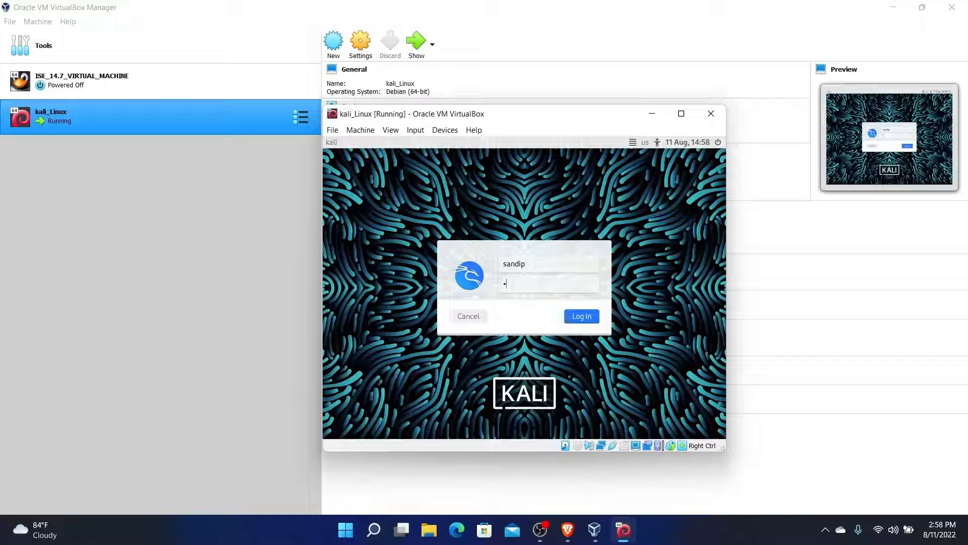
{"action": "type", "text": "***********"}
{"action": "left_click", "coordinate": [581, 316]}
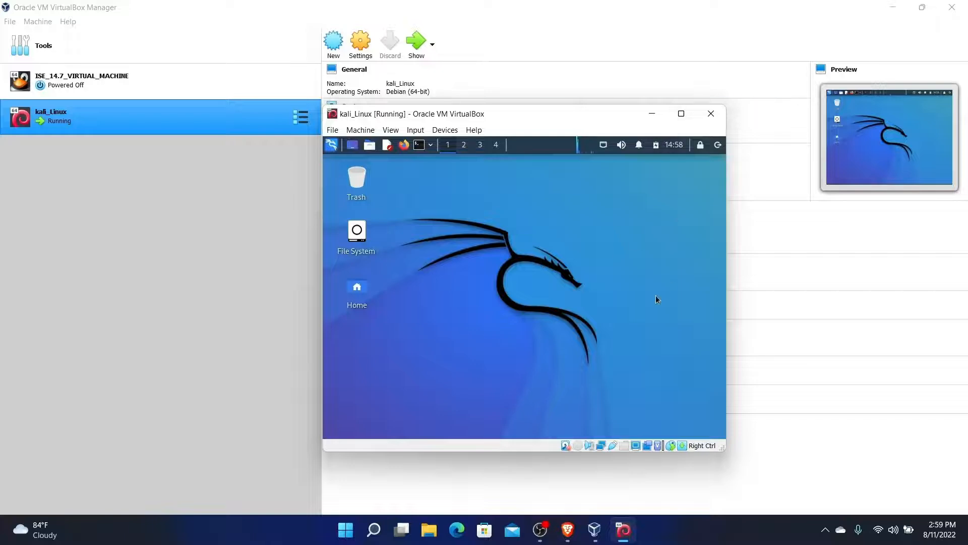
Maximise the VM window and open a terminal positioned at the right-centre of the desktop
{"action": "left_click", "coordinate": [681, 113]}
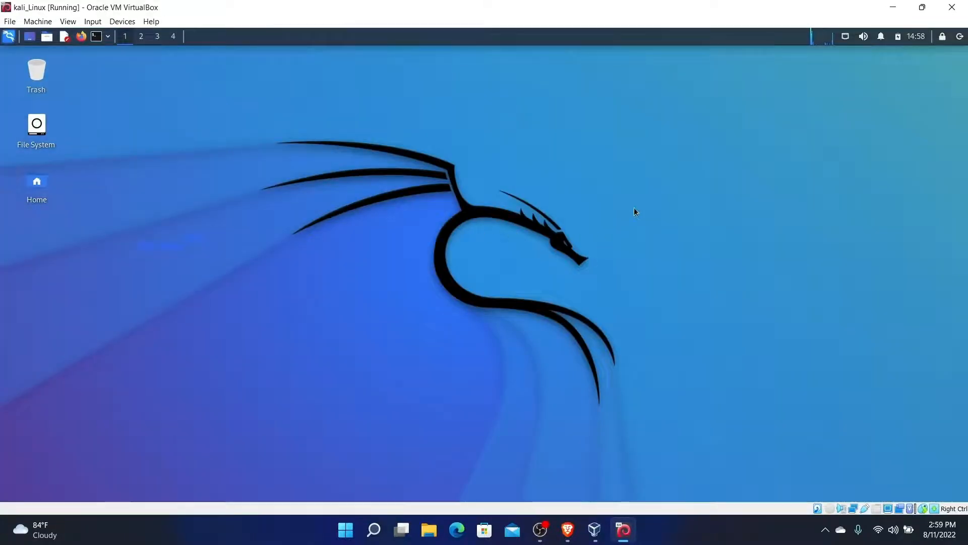
{"action": "key", "text": "ctrl+alt+t"}
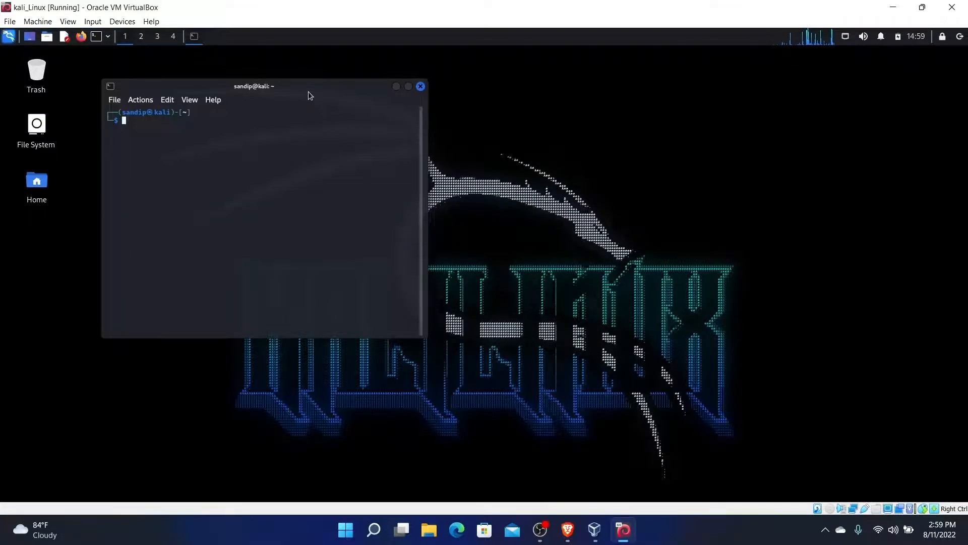
{"action": "left_click_drag", "start_coordinate": [310, 96], "coordinate": [618, 163]}
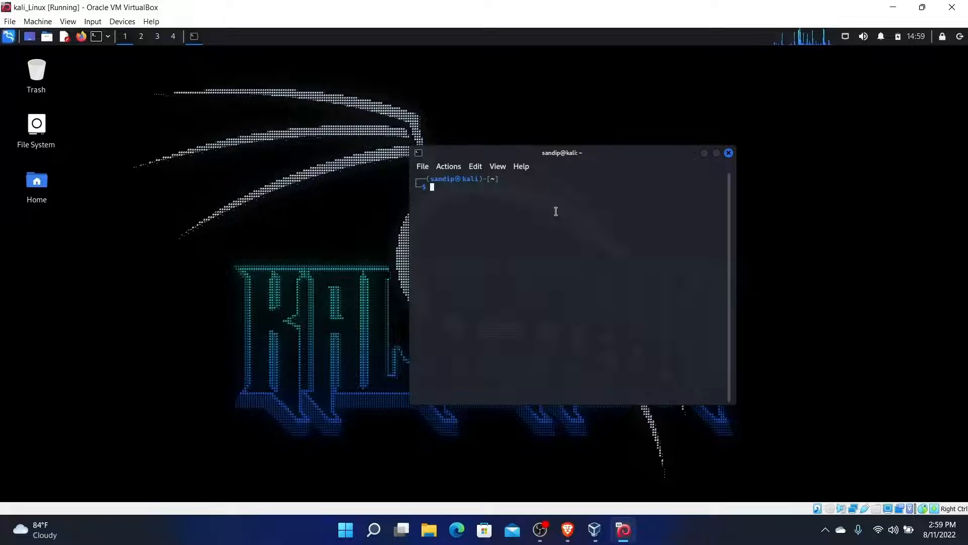
Show the kernel details in the terminal with uname and uname -a
{"action": "type", "text": "uname"}
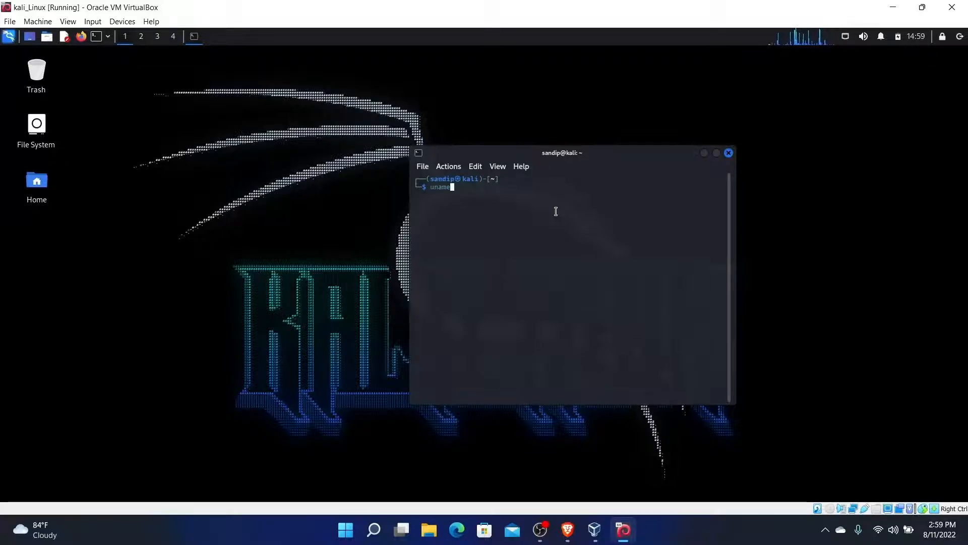
{"action": "key", "text": "Return"}
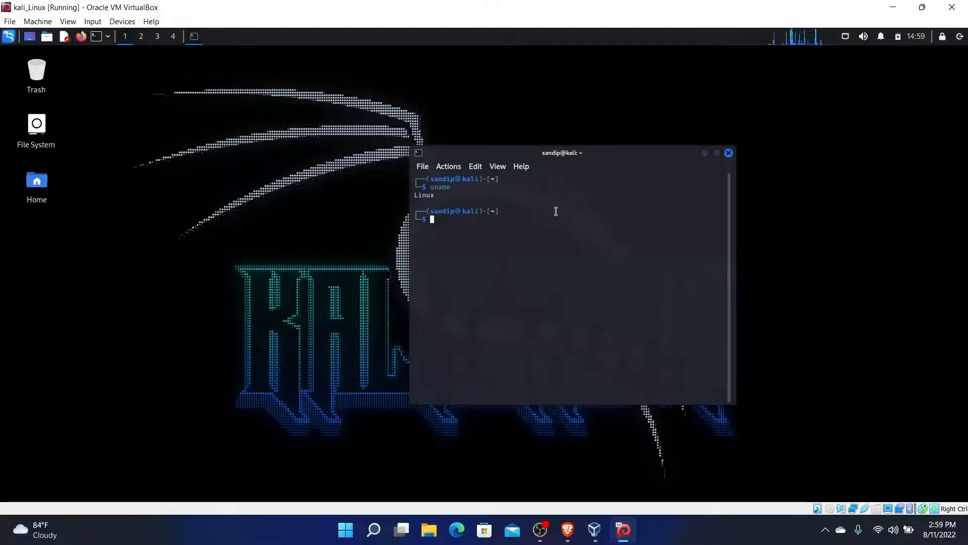
{"action": "type", "text": "uname "}
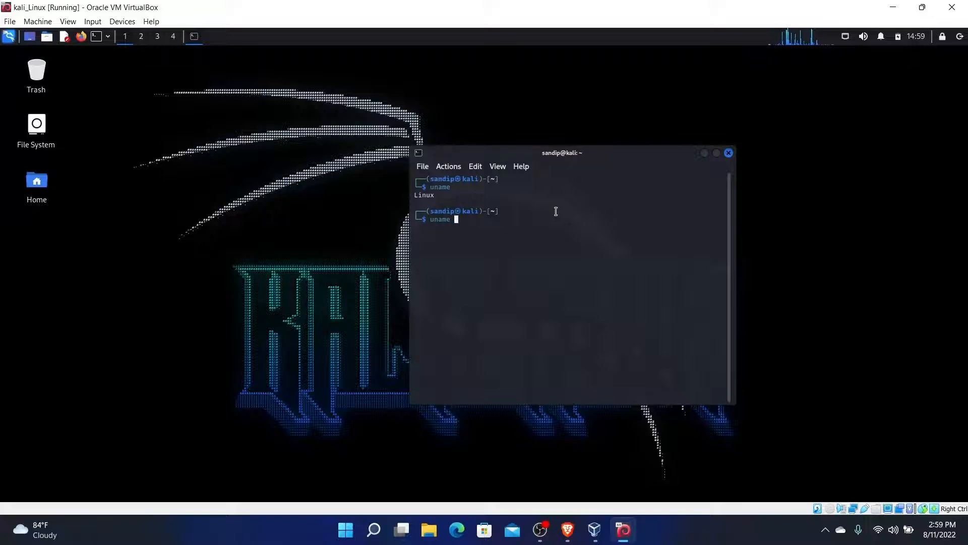
{"action": "type", "text": "-all"}
{"action": "key", "text": "Return"}
{"action": "key", "text": "Up"}
{"action": "key", "text": "Left"}
{"action": "key", "text": "Left"}
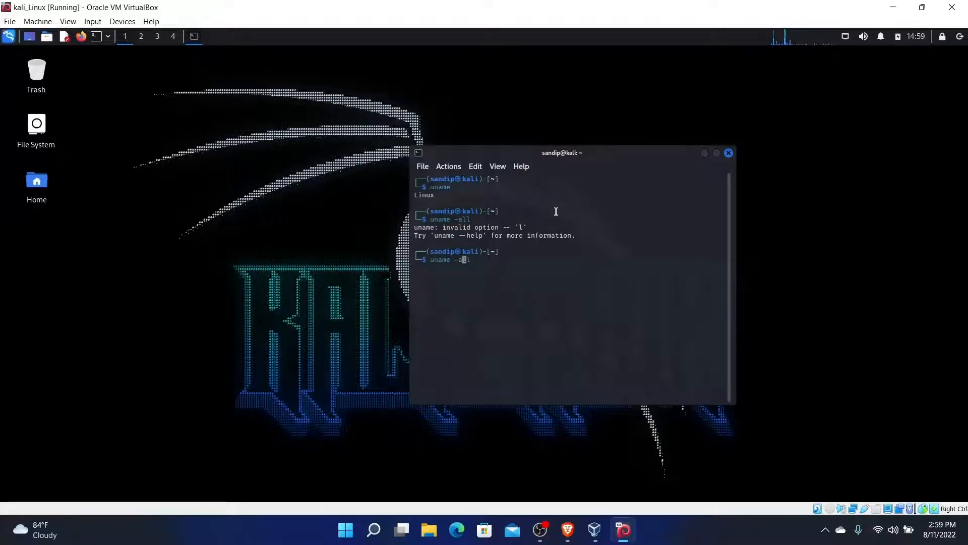
{"action": "key", "text": "Delete"}
{"action": "key", "text": "Delete"}
{"action": "key", "text": "Return"}
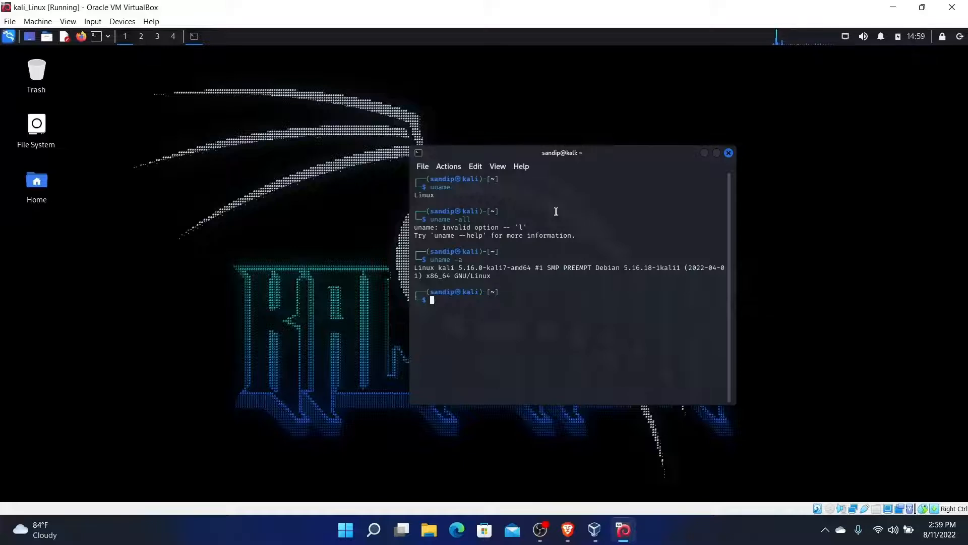
{"action": "mouse_move", "coordinate": [633, 271]}
{"action": "left_mouse_down"}
{"action": "mouse_move", "coordinate": [684, 277]}
{"action": "mouse_move", "coordinate": [644, 259]}
{"action": "left_mouse_up"}
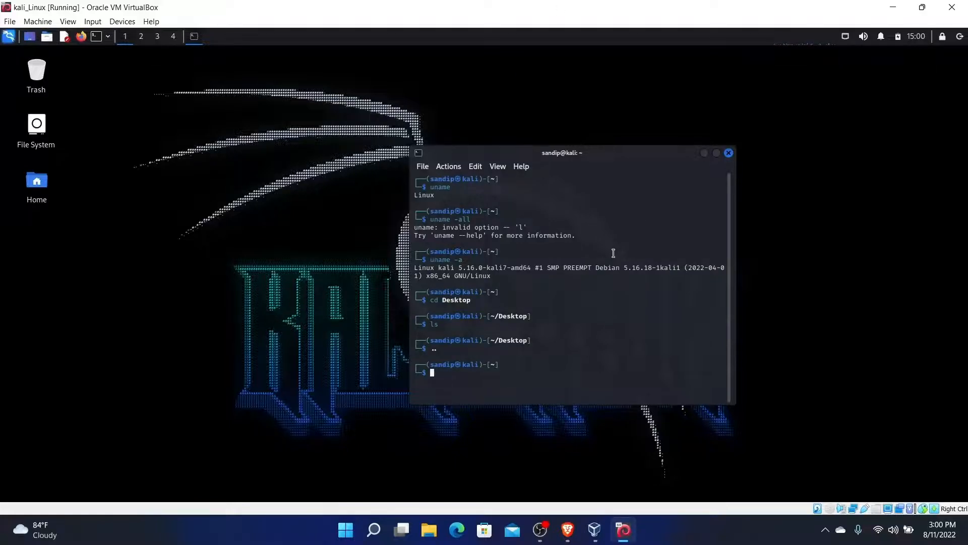
Run sudo apt update with the account password, then start sudo apt upgrade
{"action": "type", "text": "iu"}
{"action": "key", "text": "BackSpace"}
{"action": "key", "text": "BackSpace"}
{"action": "type", "text": "su"}
{"action": "key", "text": "BackSpace"}
{"action": "key", "text": "BackSpace"}
{"action": "type", "text": "sudo "}
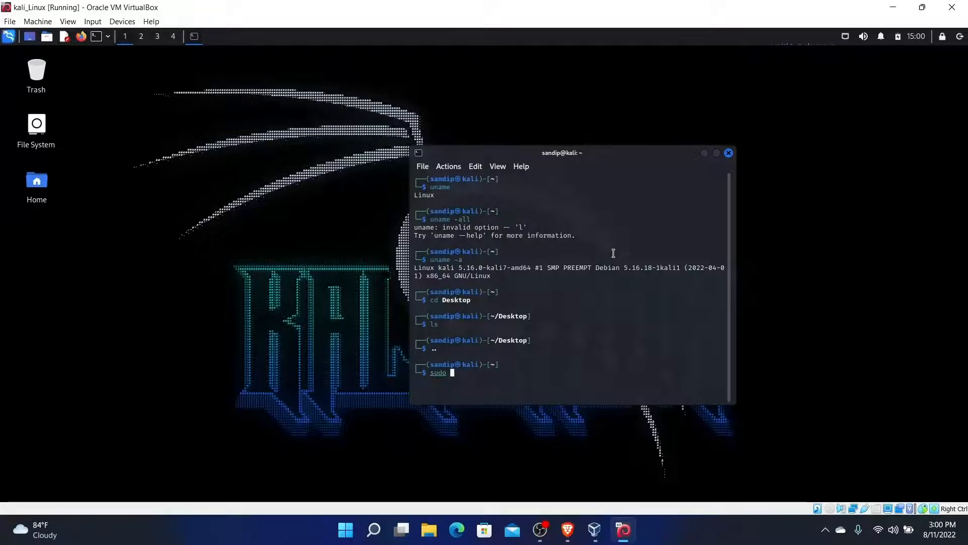
{"action": "type", "text": "apt"}
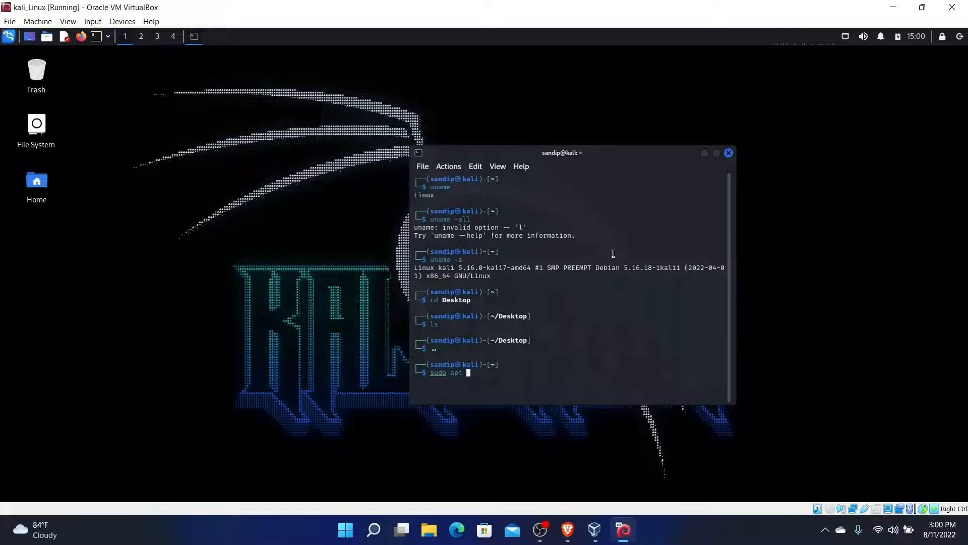
{"action": "type", "text": "update"}
{"action": "key", "text": "Return"}
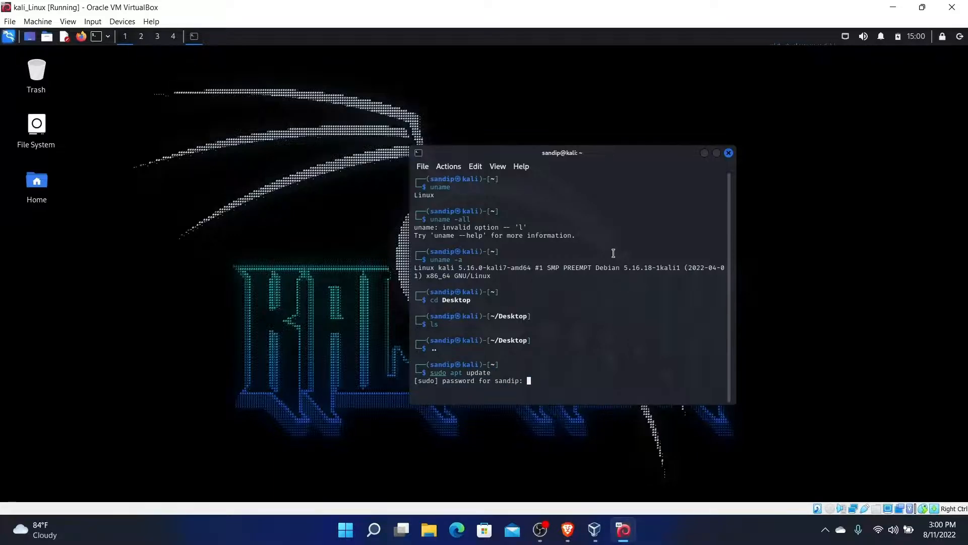
{"action": "key", "text": "Return"}
{"action": "type", "text": "sudo "}
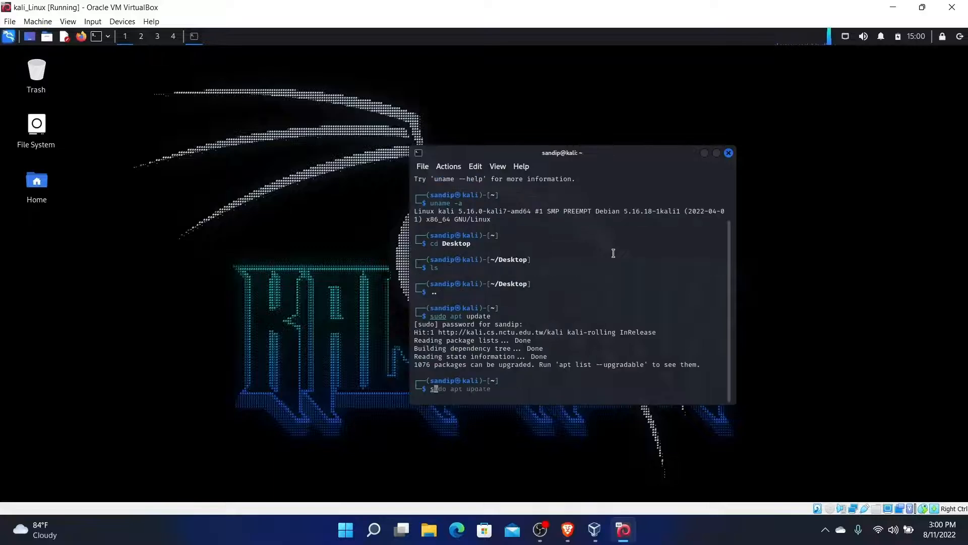
{"action": "type", "text": "apt upgrade"}
{"action": "key", "text": "Return"}
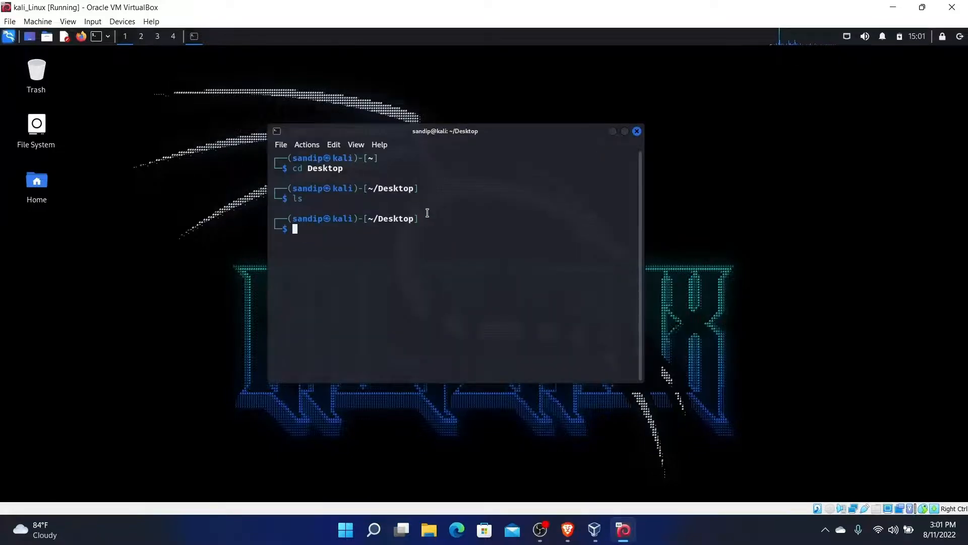
Run touch file.txt, then ls to confirm file.txt is listed in Desktop
{"action": "type", "text": "touch file"}
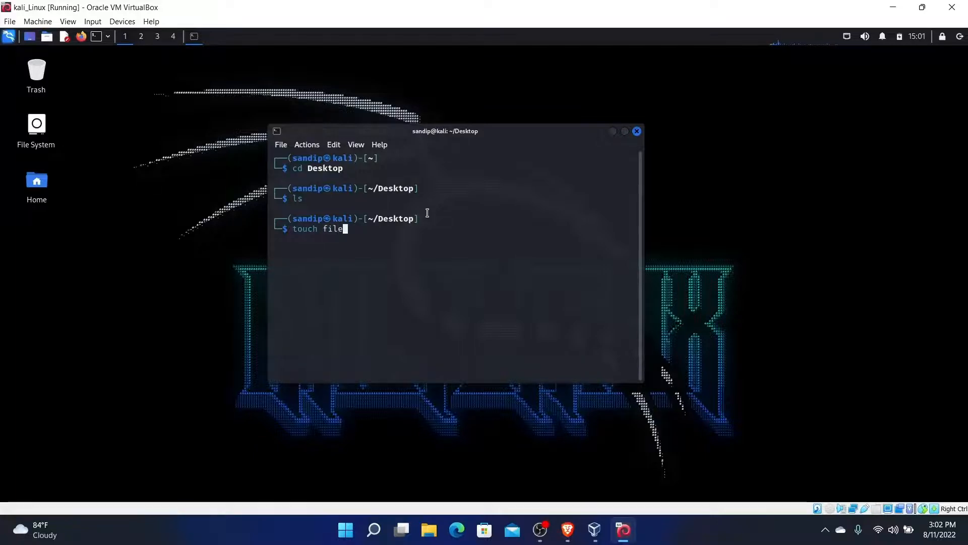
{"action": "type", "text": ".txt"}
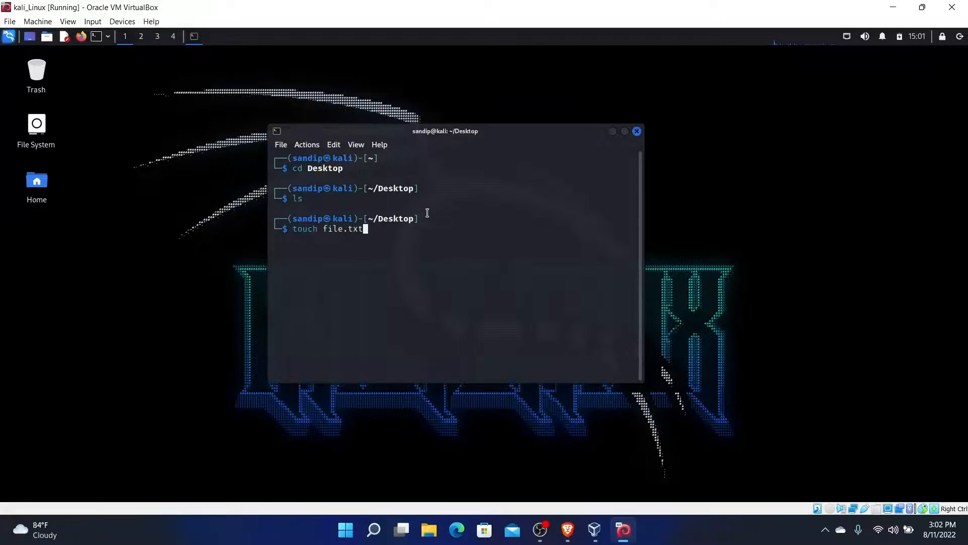
{"action": "key", "text": "Return"}
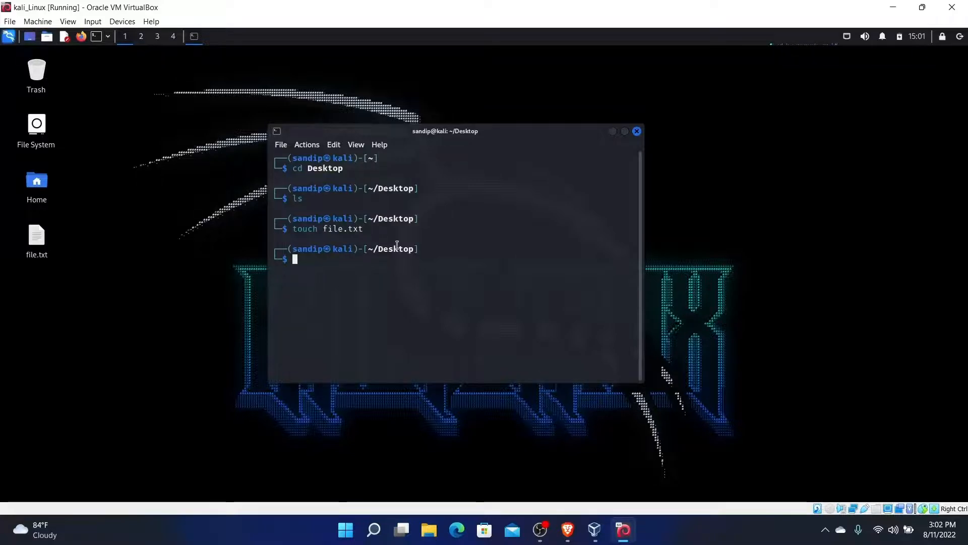
{"action": "type", "text": "ls"}
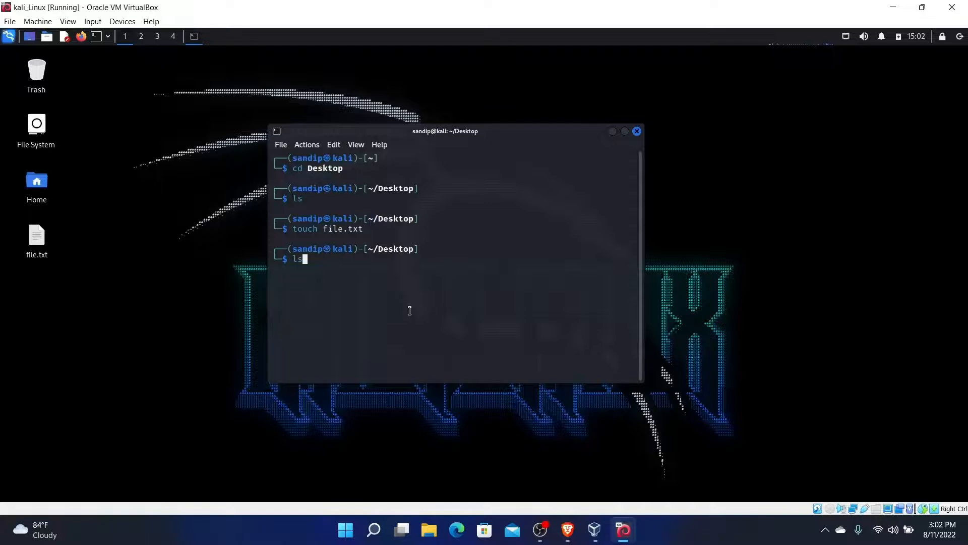
{"action": "key", "text": "Return"}
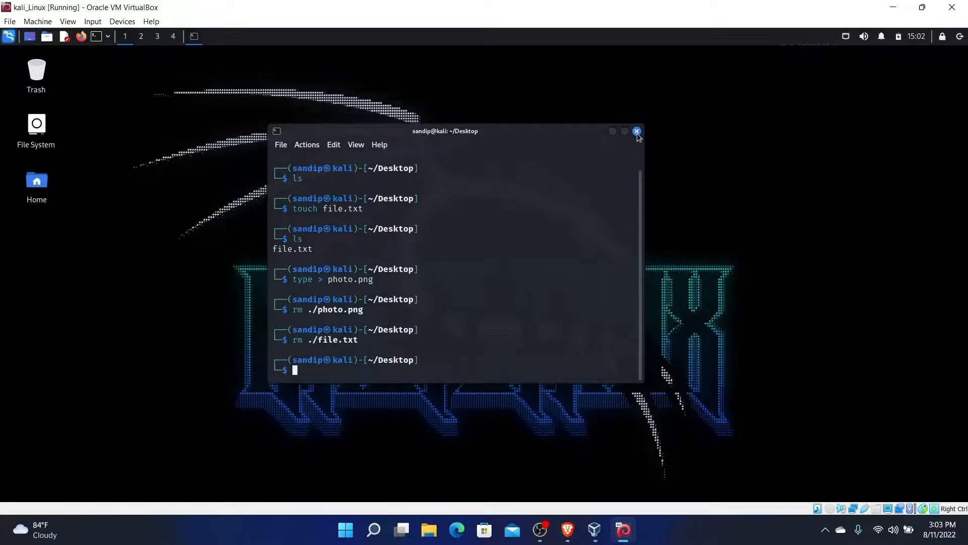
Close the old terminal and open a root terminal, entering the root password
{"action": "left_click", "coordinate": [637, 132]}
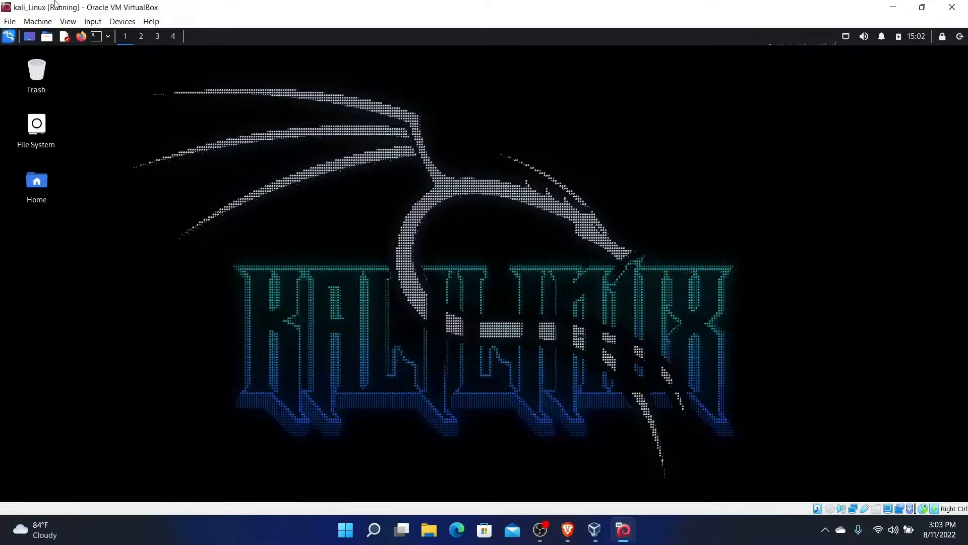
{"action": "left_click", "coordinate": [108, 36]}
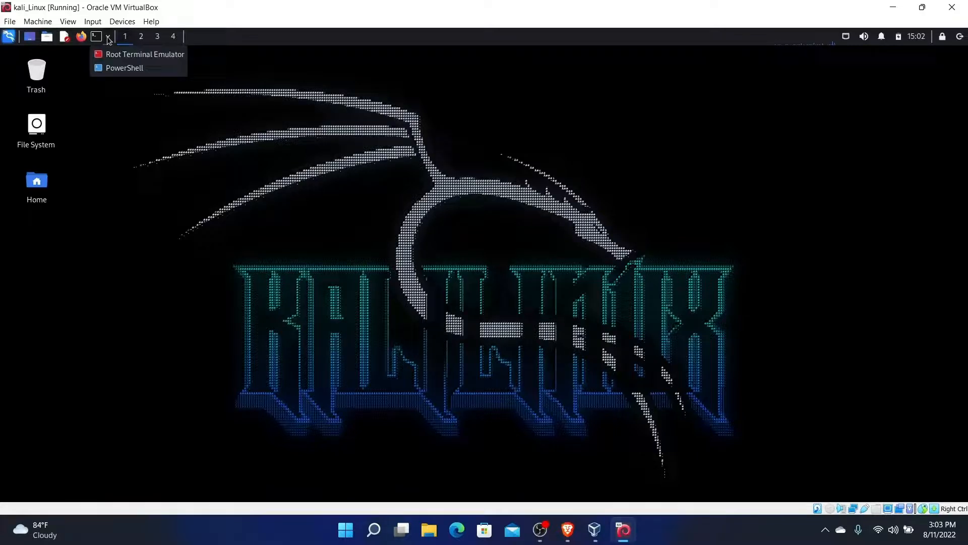
{"action": "left_click", "coordinate": [125, 57]}
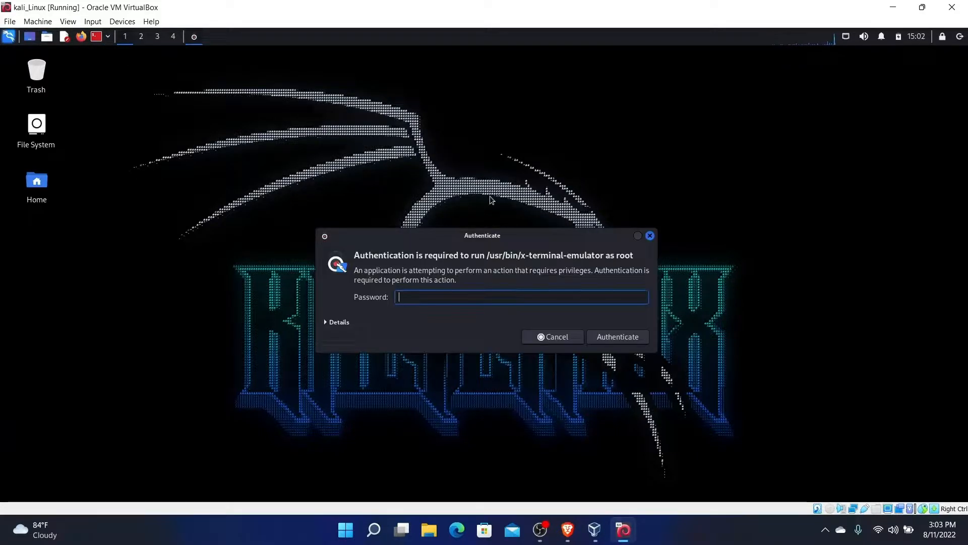
{"action": "type", "text": "kal"}
{"action": "key", "text": "BackSpace"}
{"action": "key", "text": "BackSpace"}
{"action": "key", "text": "BackSpace"}
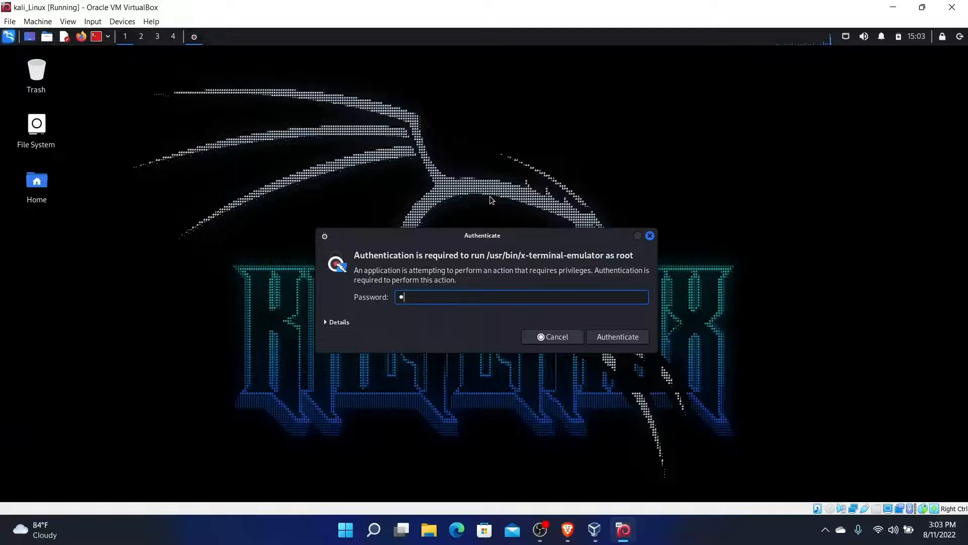
{"action": "type", "text": "kalilinux123"}
{"action": "left_click", "coordinate": [615, 339]}
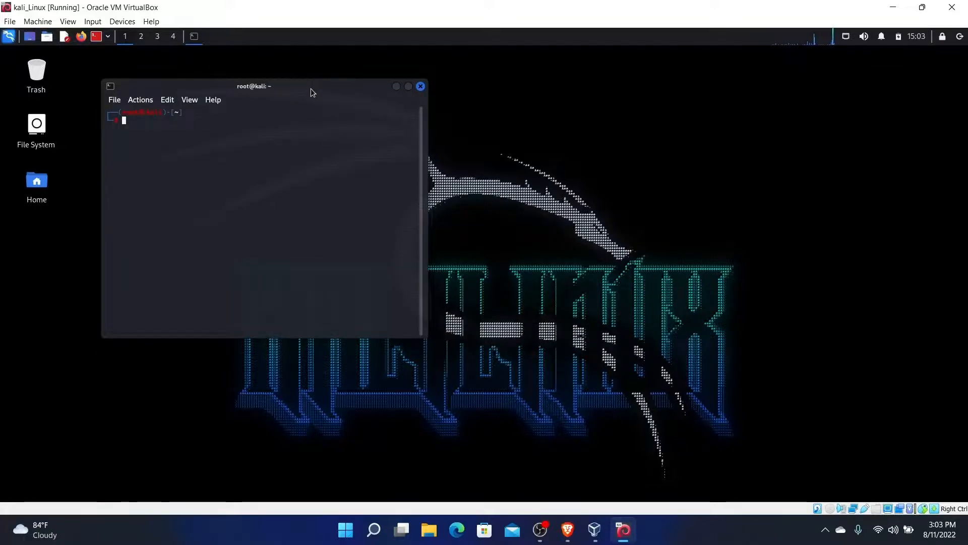
In a user terminal, install xcowsay with sudo apt-get, show a cow greeting, and close it
{"action": "left_click", "coordinate": [107, 37]}
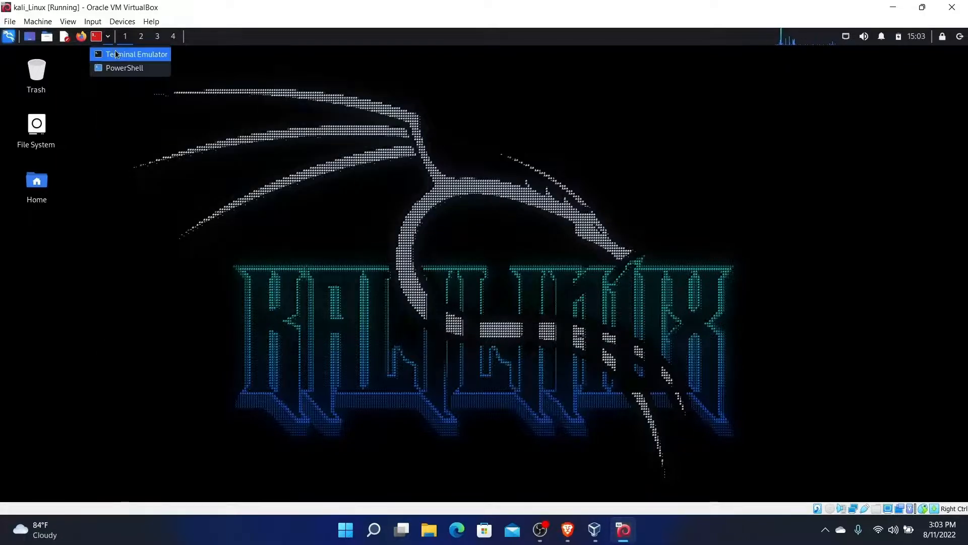
{"action": "left_click", "coordinate": [115, 51]}
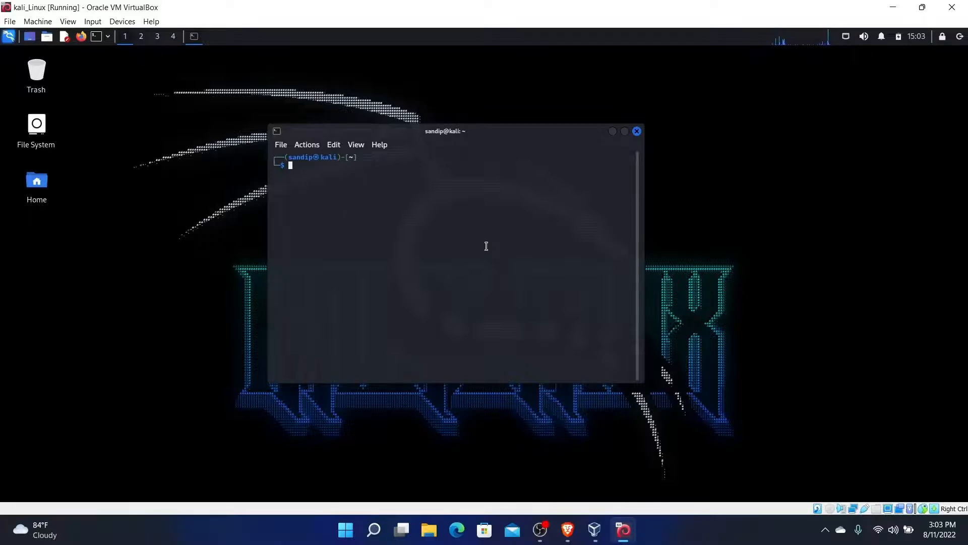
{"action": "type", "text": "sudo apt-get install "}
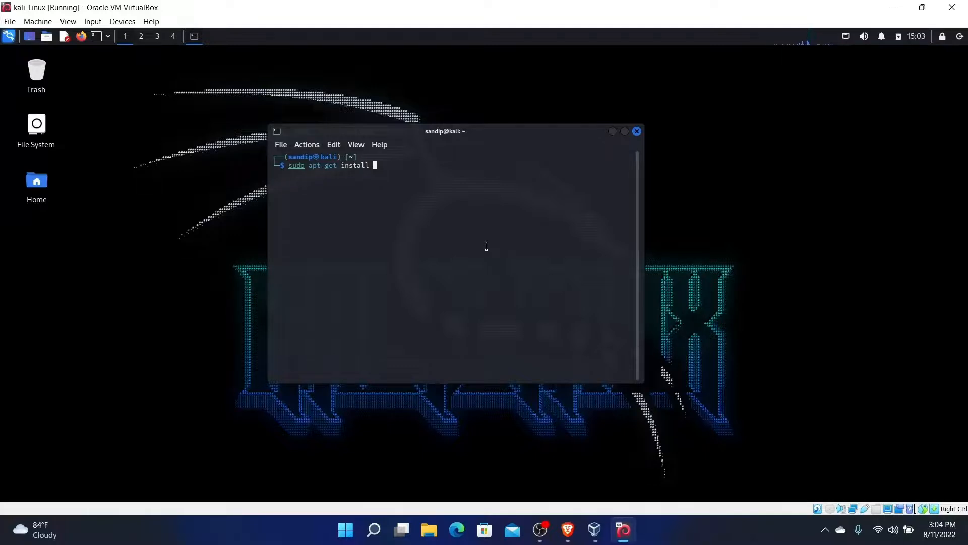
{"action": "type", "text": "xcowsay \"hi I am sandip"}
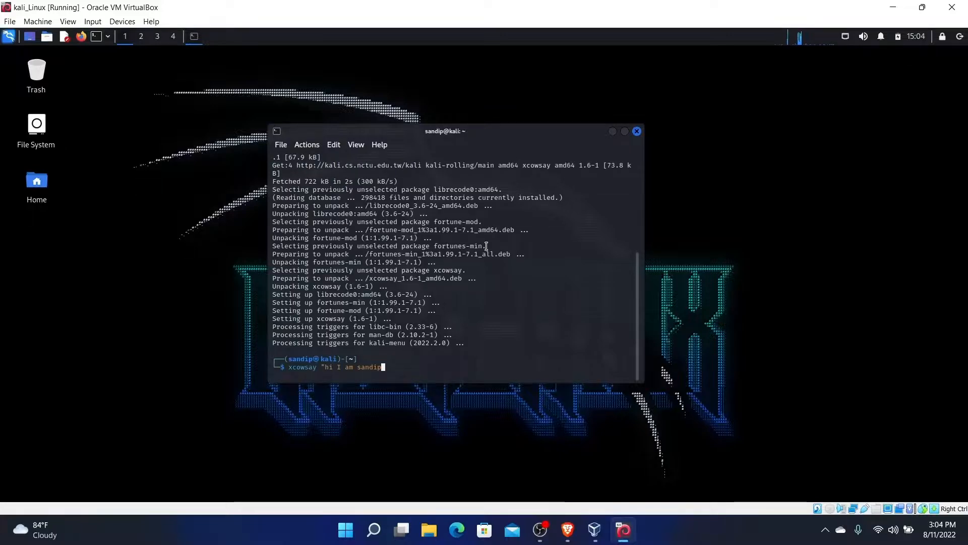
{"action": "type", "text": "\""}
{"action": "key", "text": "Return"}
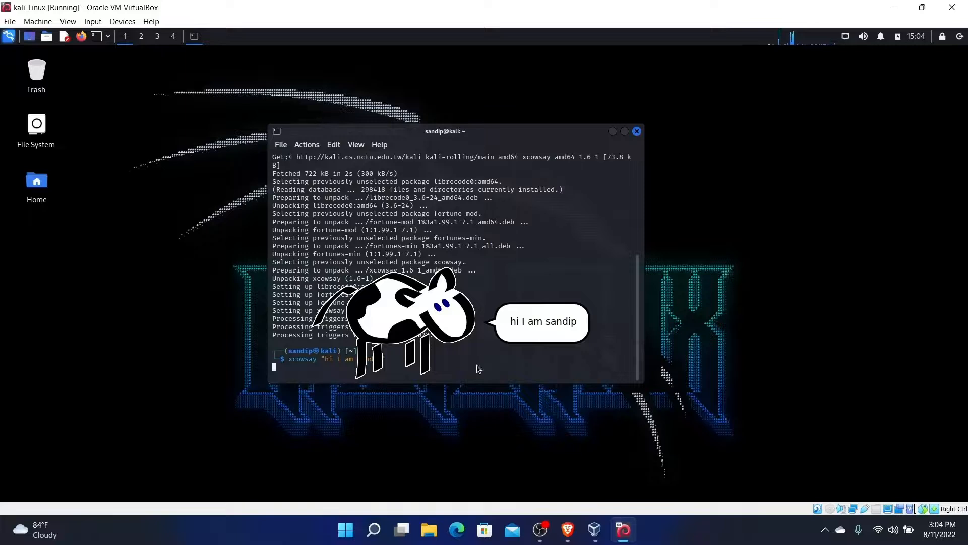
{"action": "key", "text": "ctrl+d"}
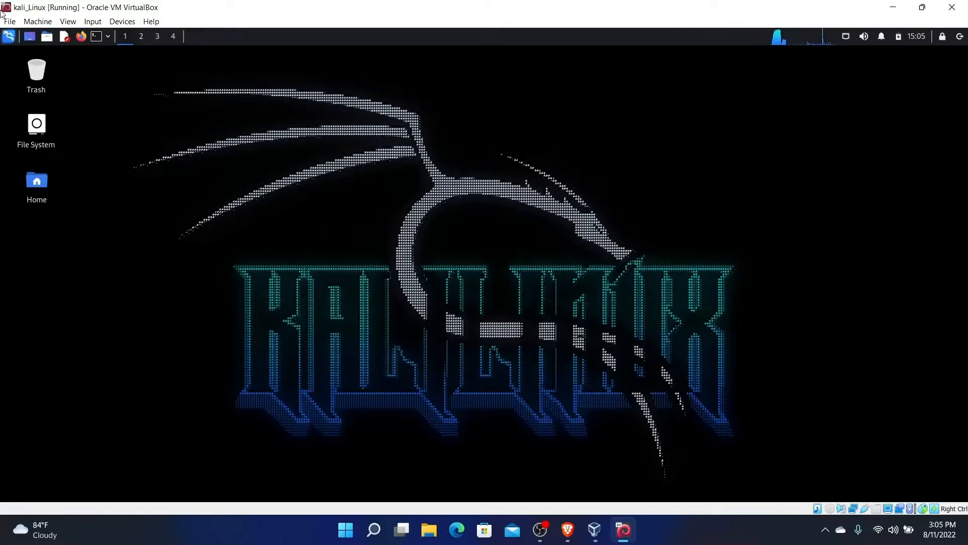
Play the Timi Vayera lyrics video on YouTube in Firefox, close Firefox, and open the log-out options
{"action": "left_click", "coordinate": [80, 36]}
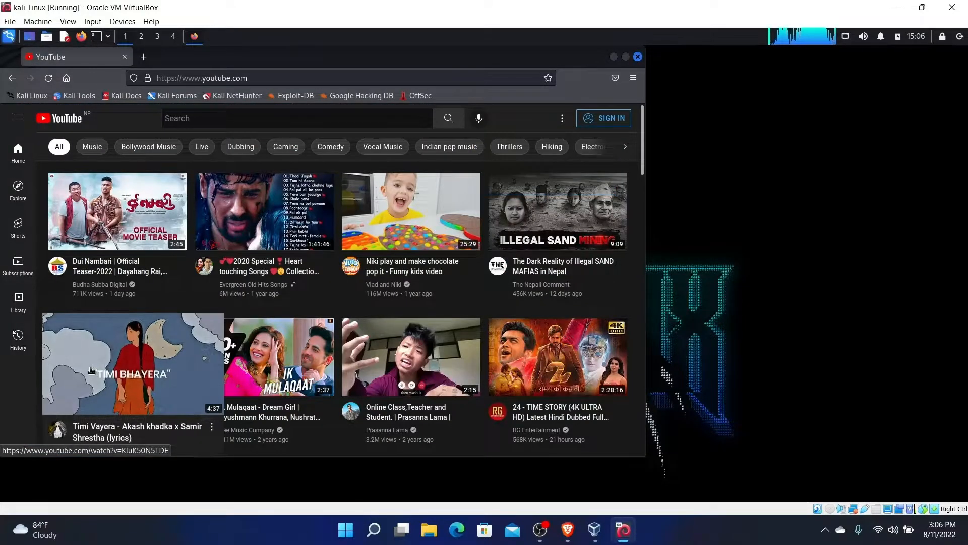
{"action": "left_click", "coordinate": [141, 372]}
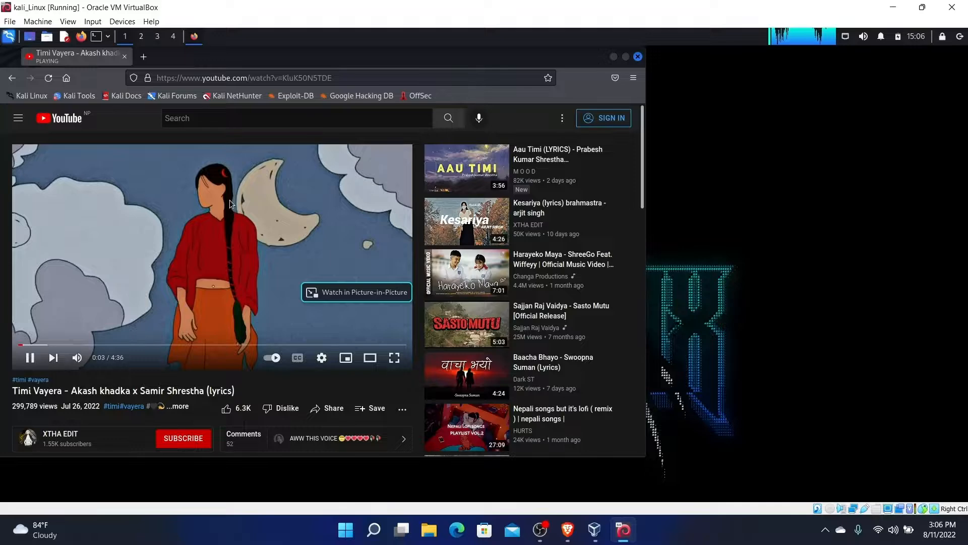
{"action": "left_click", "coordinate": [626, 58]}
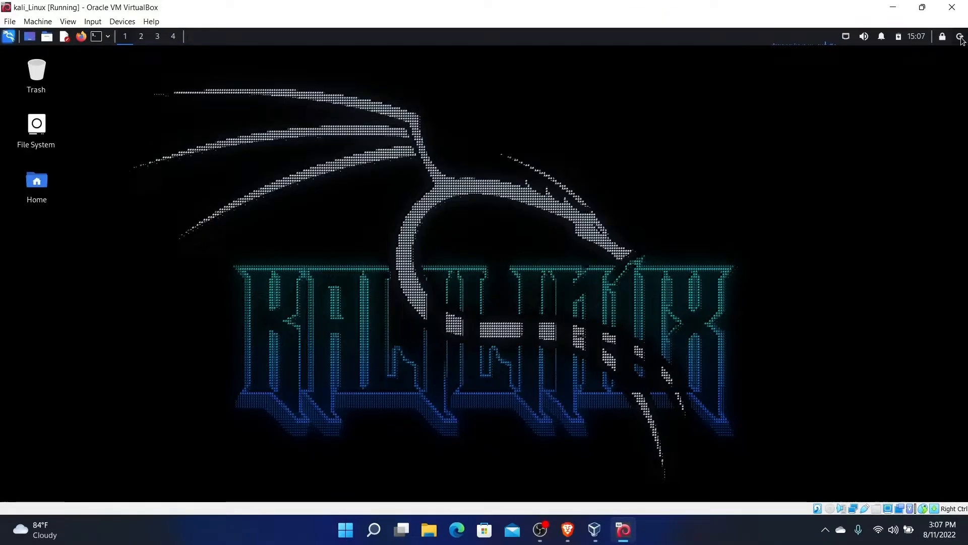
{"action": "left_click", "coordinate": [960, 36]}
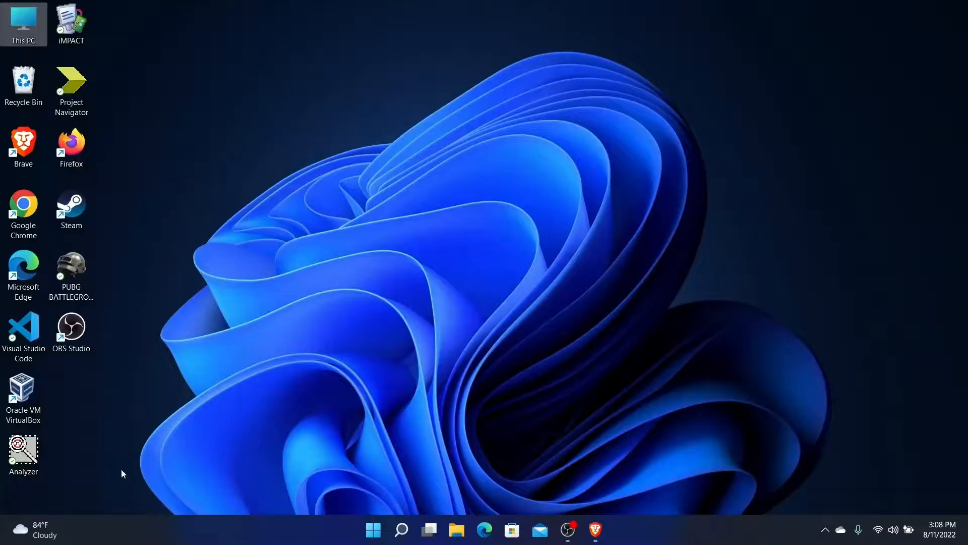
Open VirtualBox Manager from the host desktop and start the kali_Linux machine
{"action": "left_click", "coordinate": [29, 399]}
{"action": "double_click", "coordinate": [29, 398]}
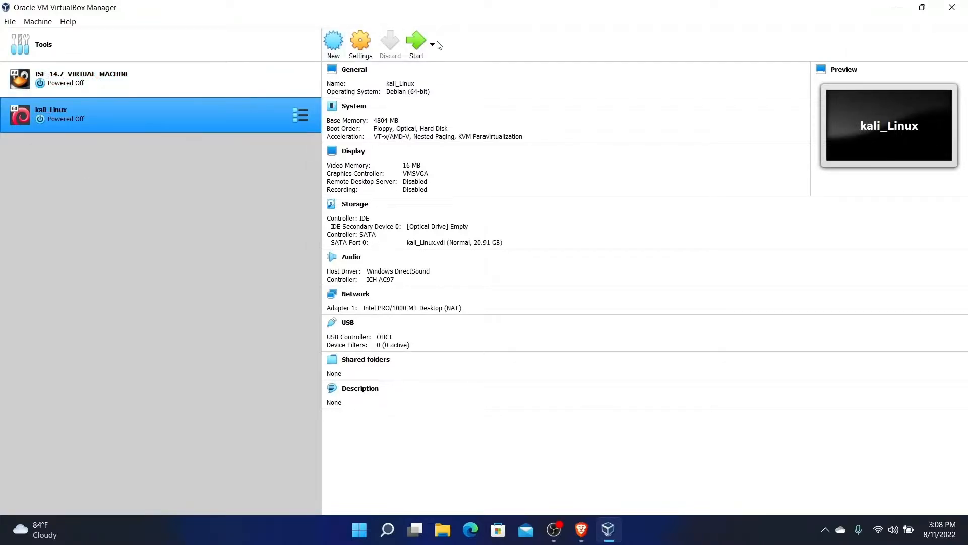
{"action": "left_click", "coordinate": [420, 43]}
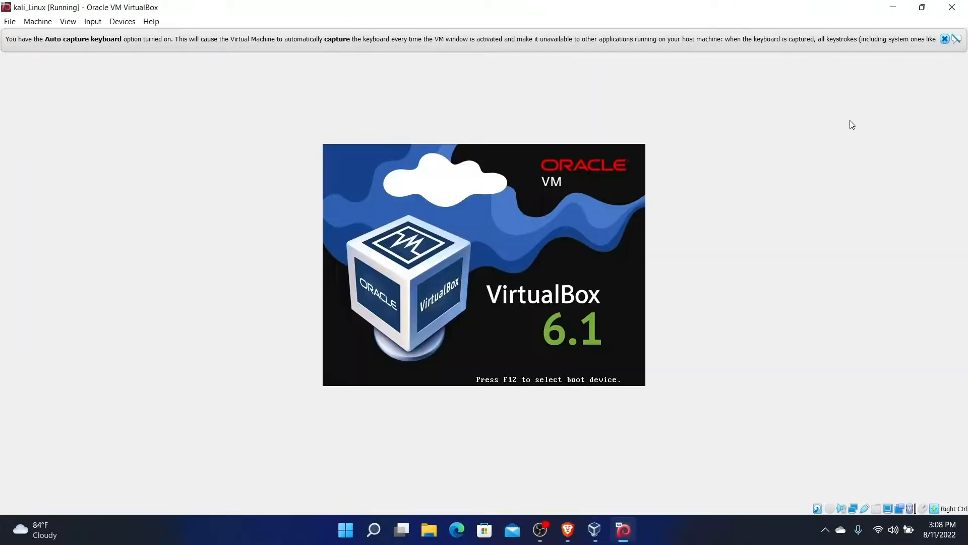
{"action": "left_click", "coordinate": [944, 40]}
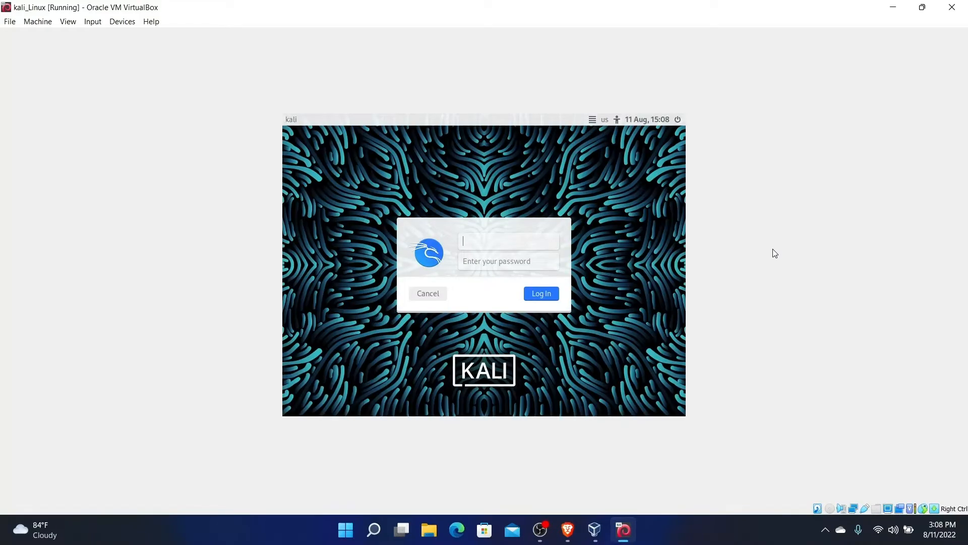
Log back in to Kali with the username and password
{"action": "type", "text": "ndip"}
{"action": "left_click", "coordinate": [511, 261]}
{"action": "type", "text": "********"}
{"action": "key", "text": "Return"}
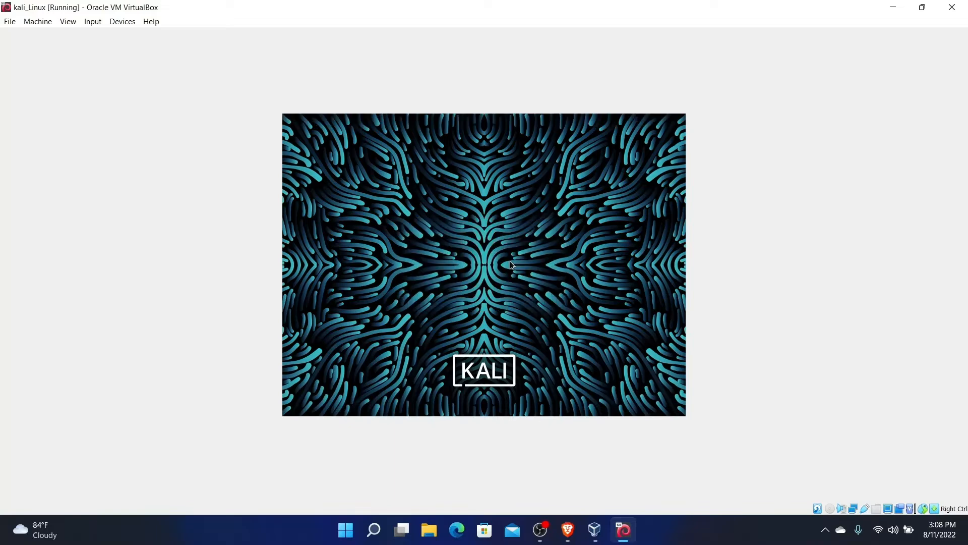